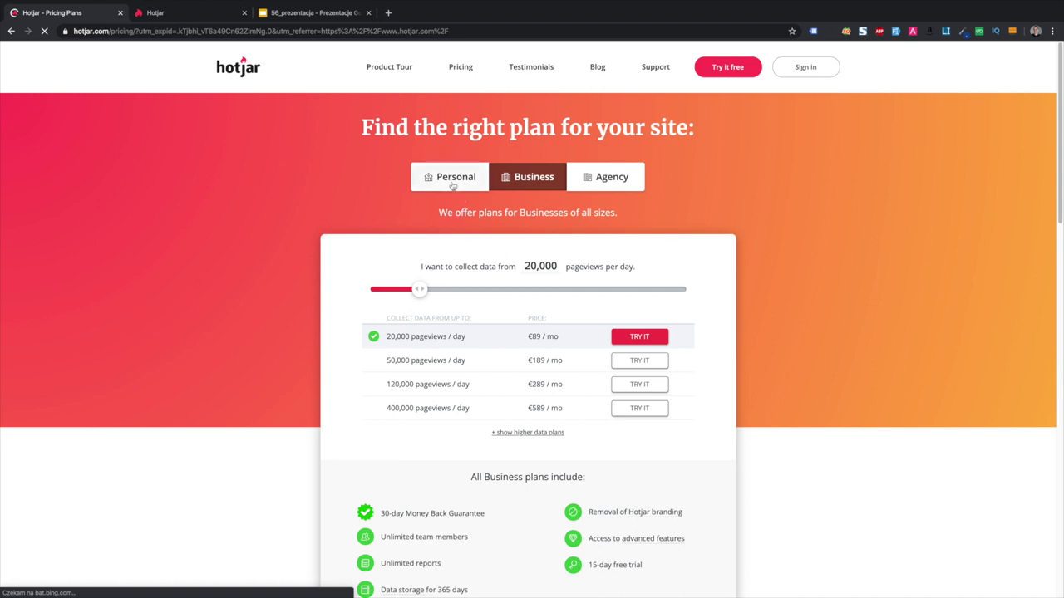
Examine the prices and daily pageview limits of the Basic and Plus plans in the Personal pricing
{"action": "left_click_drag", "start_coordinate": [395, 271], "coordinate": [473, 341]}
{"action": "left_click", "coordinate": [473, 342]}
{"action": "left_click_drag", "start_coordinate": [379, 395], "coordinate": [470, 416]}
{"action": "left_click", "coordinate": [470, 415]}
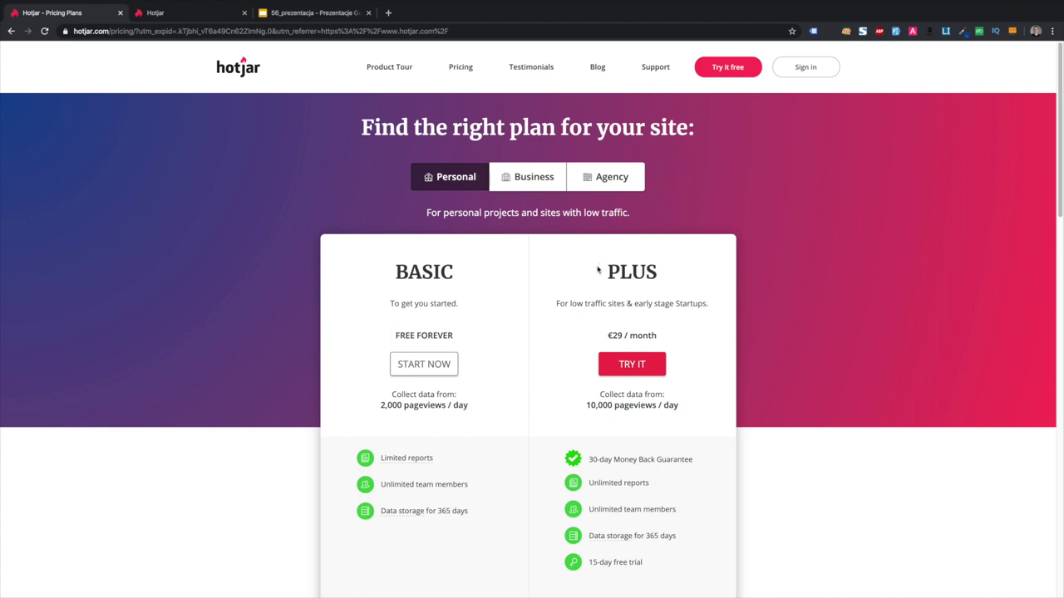
{"action": "left_click_drag", "start_coordinate": [612, 261], "coordinate": [689, 337]}
{"action": "left_click", "coordinate": [688, 338]}
{"action": "triple_click", "coordinate": [693, 340]}
{"action": "left_click", "coordinate": [693, 339]}
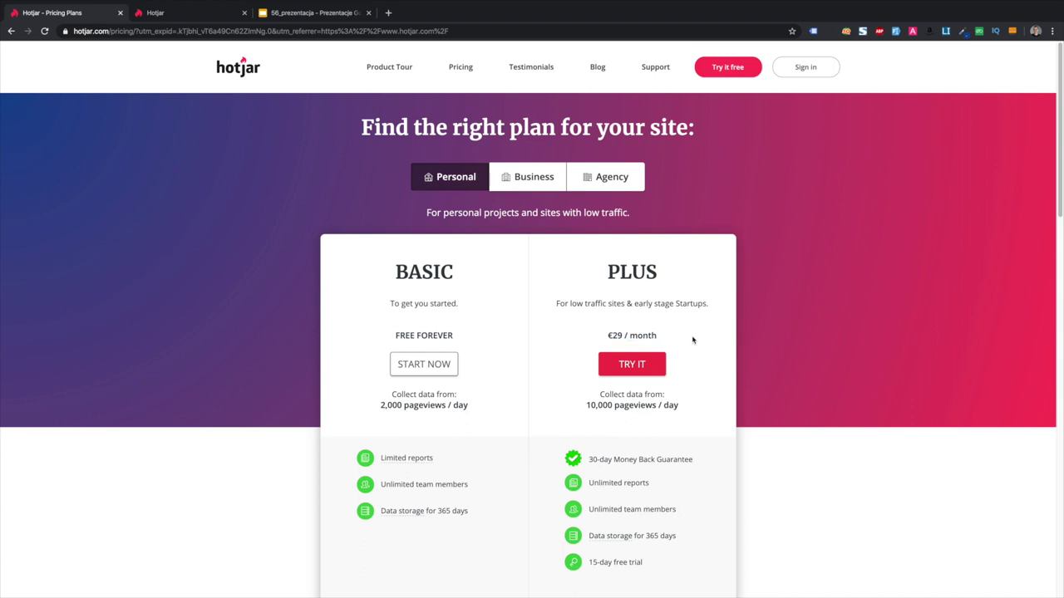
Show the Business pricing plans and review their data tiers and included features
{"action": "left_click", "coordinate": [520, 178]}
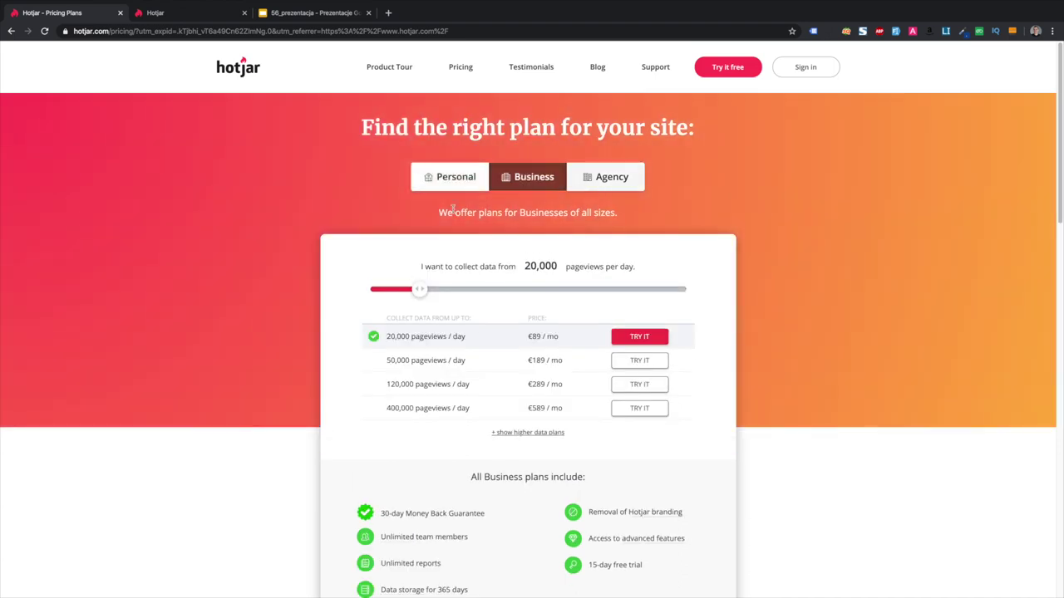
{"action": "scroll", "coordinate": [447, 446], "scroll_direction": "down", "scroll_amount": 3}
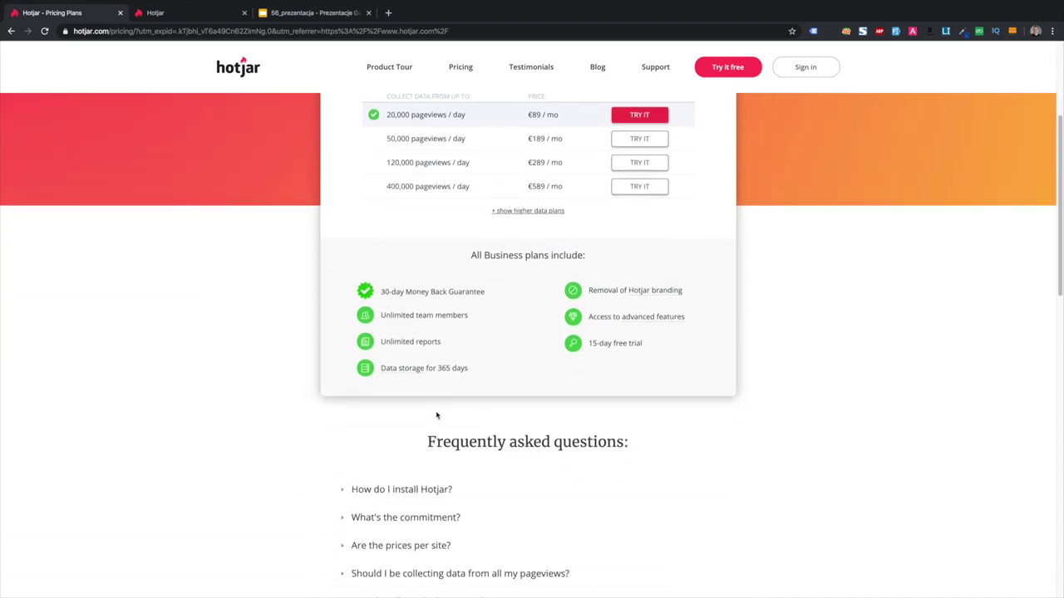
{"action": "scroll", "coordinate": [418, 380], "scroll_direction": "up", "scroll_amount": 3}
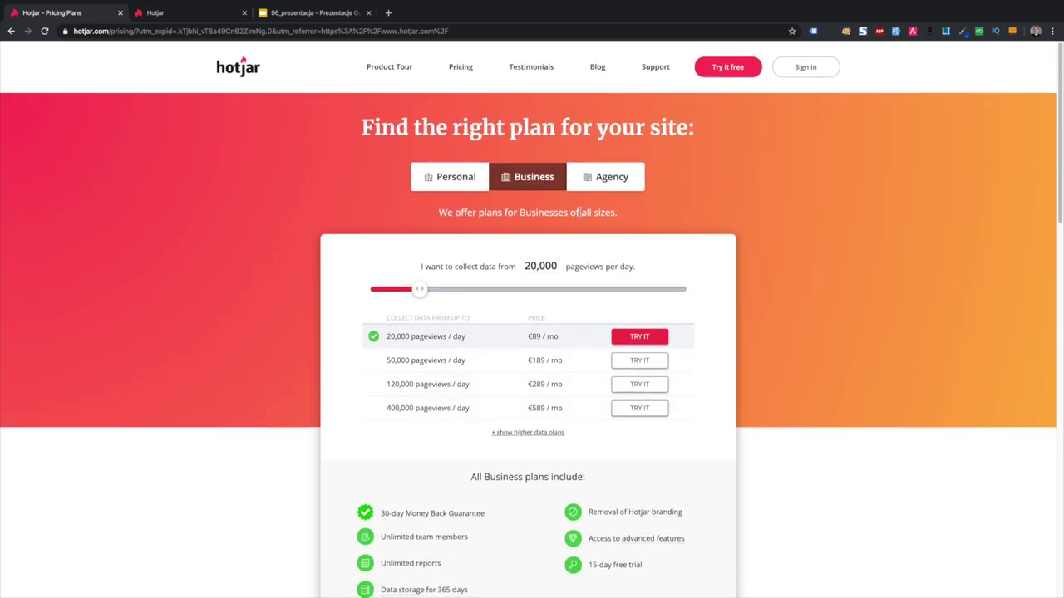
Return to the Personal pricing and review the free Basic plan's data limit and included features
{"action": "left_click", "coordinate": [441, 177]}
{"action": "left_click_drag", "start_coordinate": [391, 274], "coordinate": [437, 318]}
{"action": "left_click", "coordinate": [437, 318]}
{"action": "scroll", "coordinate": [380, 341], "scroll_direction": "down", "scroll_amount": 3}
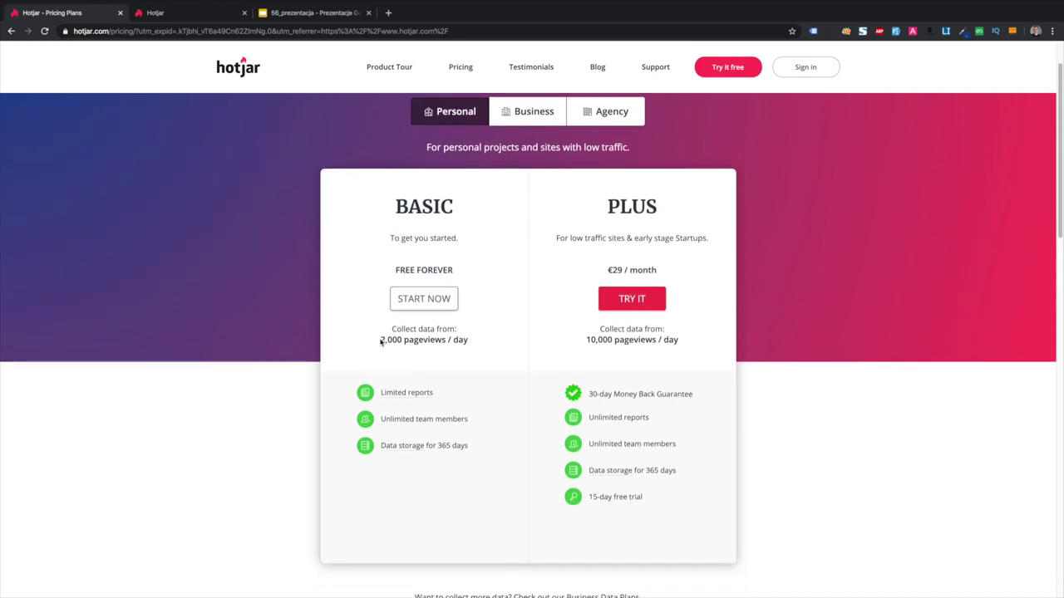
{"action": "scroll", "coordinate": [381, 340], "scroll_direction": "down", "scroll_amount": 3}
{"action": "scroll", "coordinate": [381, 341], "scroll_direction": "up", "scroll_amount": 5}
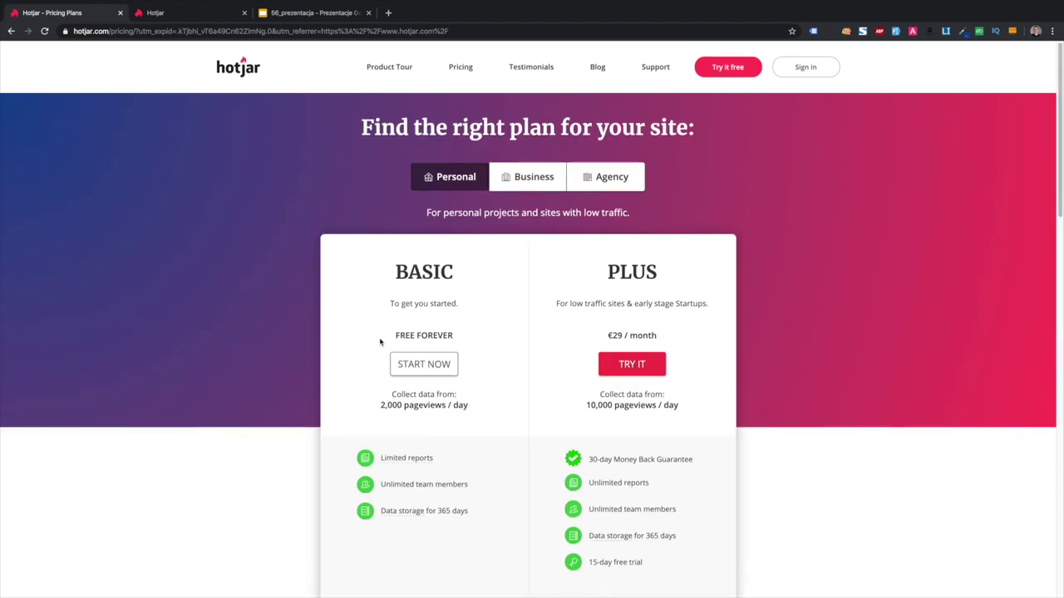
Switch to the site's Hotjar dashboard and open the heatmap named 21.02.2020
{"action": "left_click", "coordinate": [176, 18]}
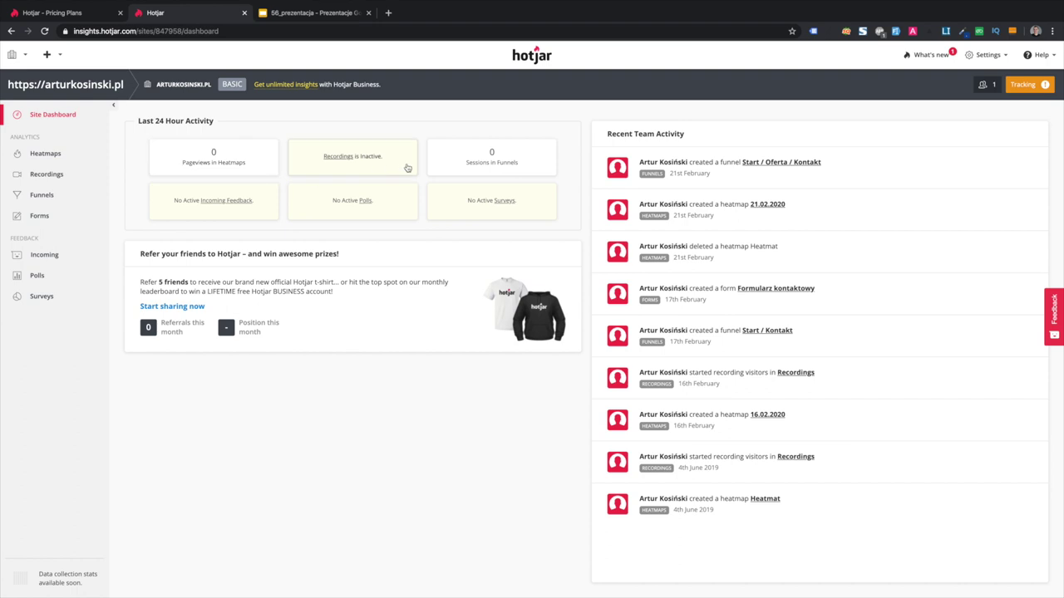
{"action": "left_click", "coordinate": [48, 154]}
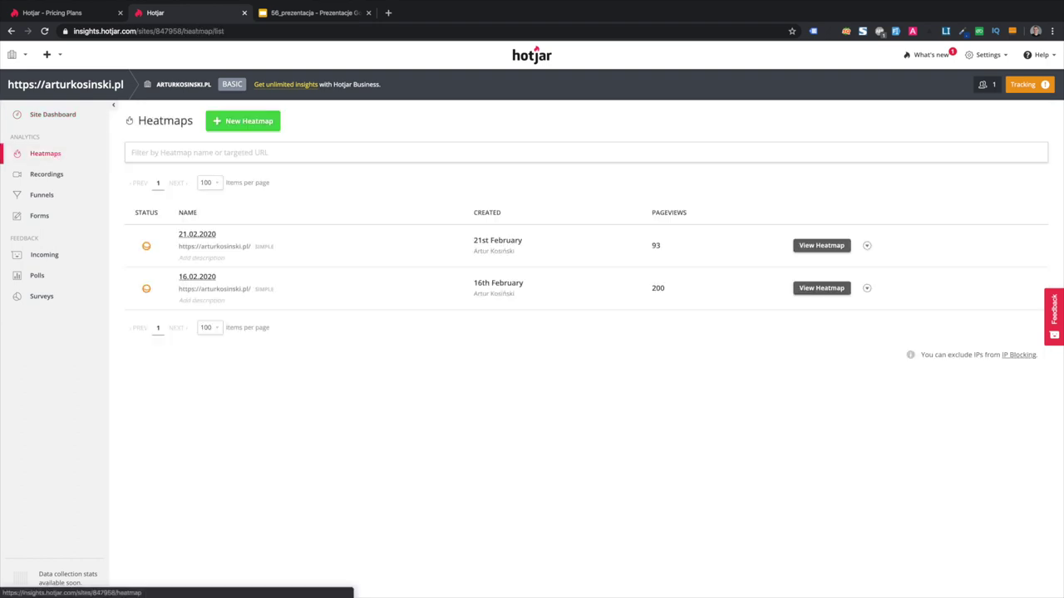
{"action": "left_click", "coordinate": [200, 235]}
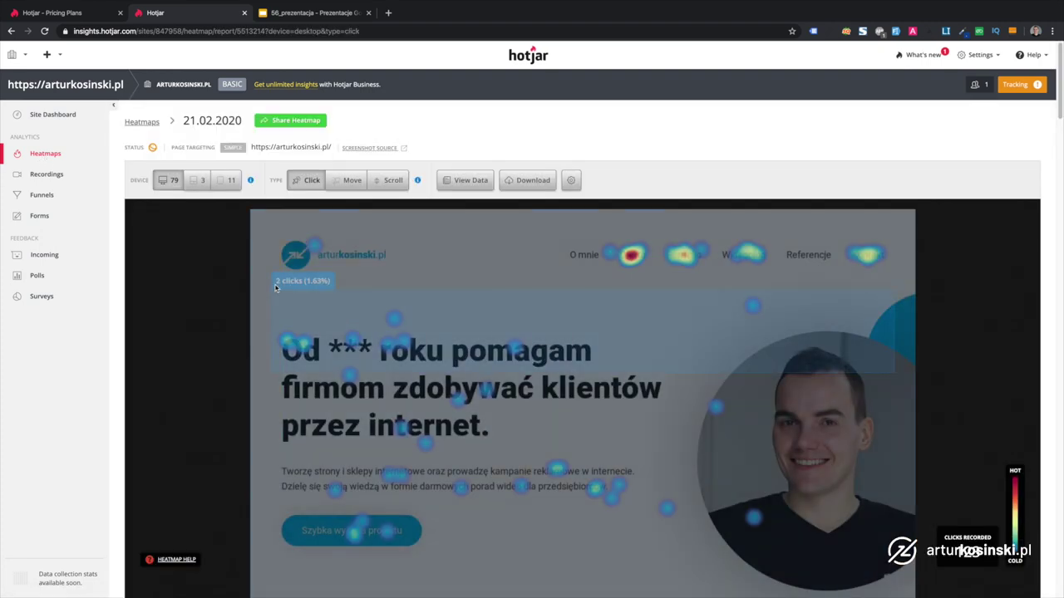
Examine where visitors clicked along the whole homepage in the desktop click heatmap
{"action": "scroll", "coordinate": [270, 283], "scroll_direction": "down", "scroll_amount": 10}
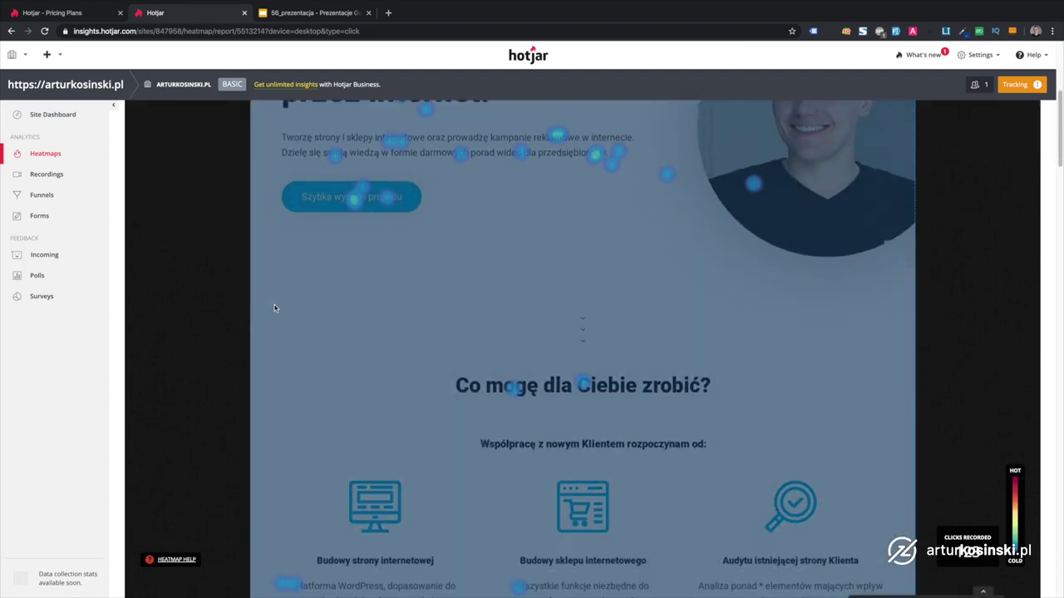
{"action": "scroll", "coordinate": [274, 308], "scroll_direction": "down", "scroll_amount": 5}
{"action": "scroll", "coordinate": [282, 303], "scroll_direction": "up", "scroll_amount": 15}
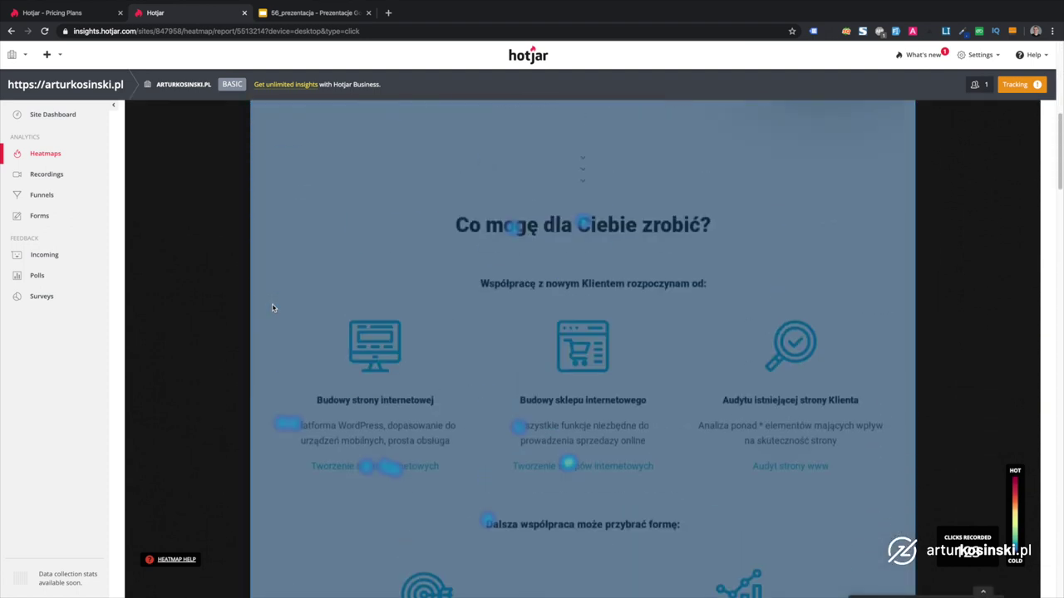
{"action": "scroll", "coordinate": [943, 230], "scroll_direction": "down", "scroll_amount": 1}
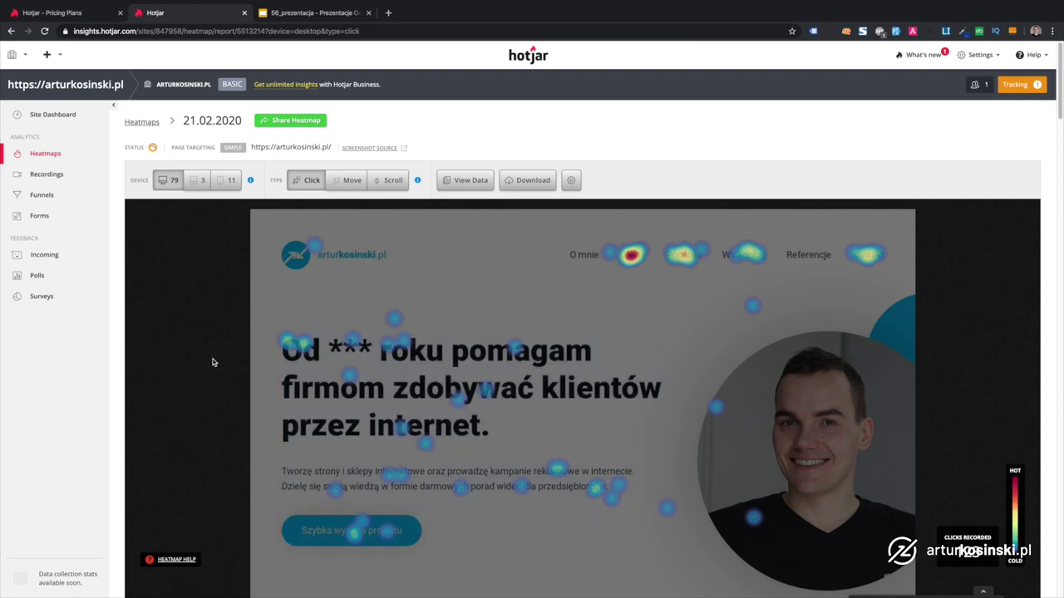
{"action": "scroll", "coordinate": [914, 349], "scroll_direction": "down", "scroll_amount": 5}
{"action": "scroll", "coordinate": [941, 362], "scroll_direction": "down", "scroll_amount": 8}
{"action": "scroll", "coordinate": [939, 365], "scroll_direction": "down", "scroll_amount": 10}
{"action": "scroll", "coordinate": [467, 394], "scroll_direction": "up", "scroll_amount": 12}
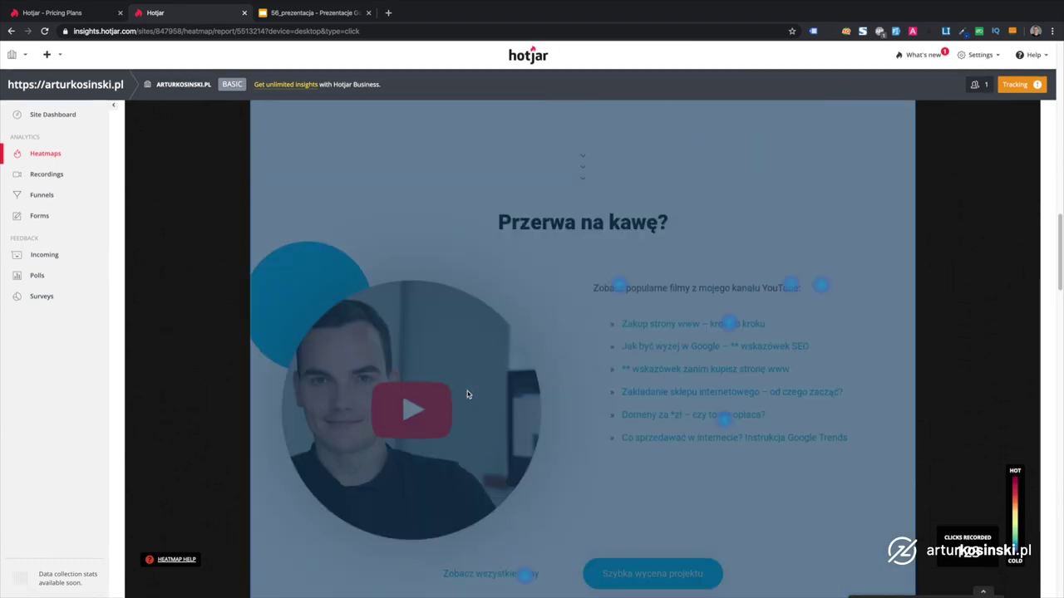
{"action": "scroll", "coordinate": [467, 394], "scroll_direction": "up", "scroll_amount": 15}
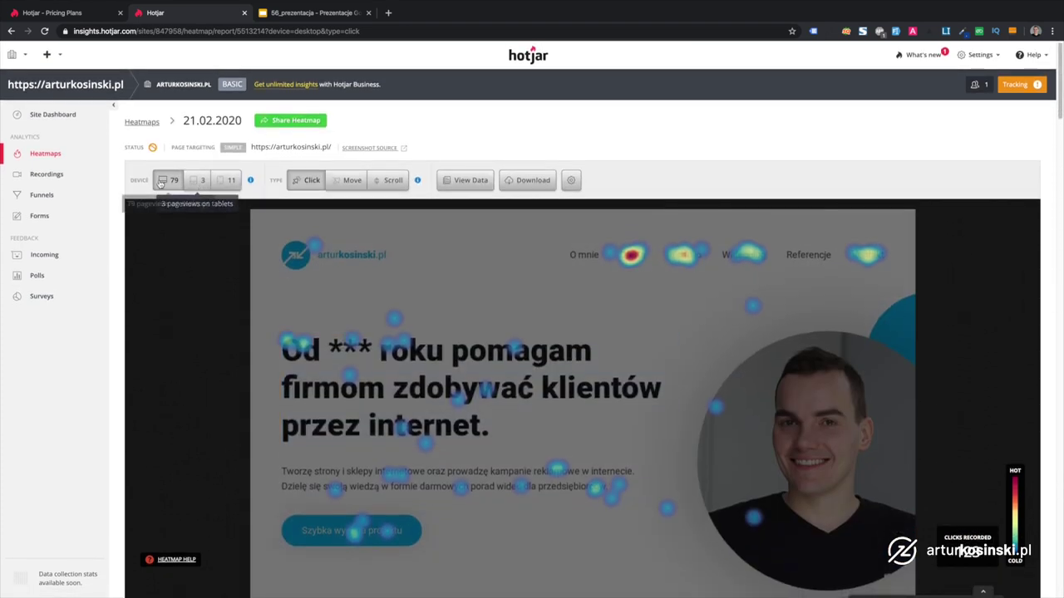
View the heatmap for tablets and for phones, and return to the desktop version
{"action": "left_click", "coordinate": [195, 181]}
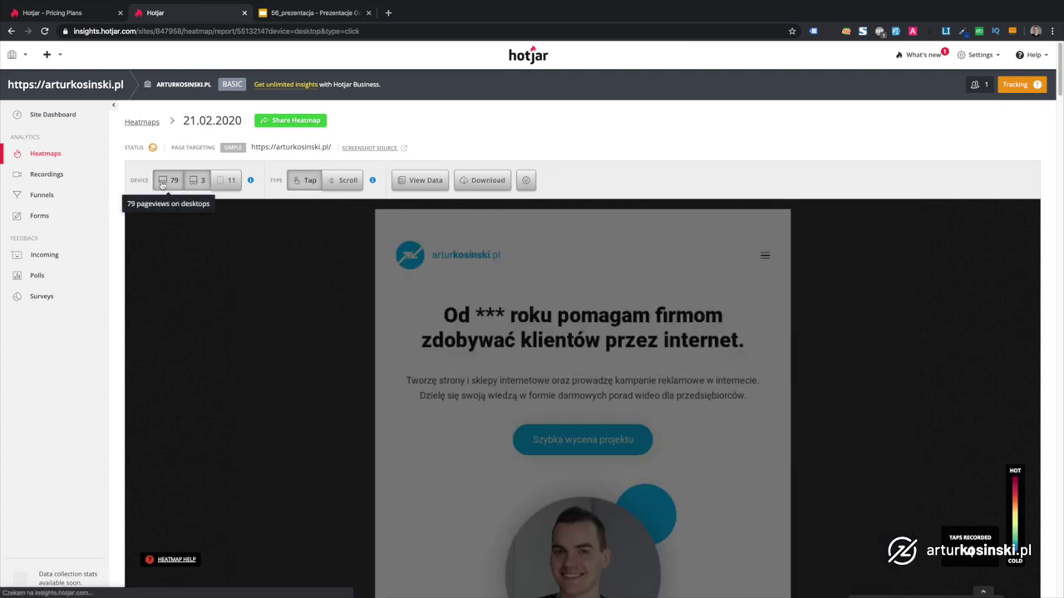
{"action": "left_click", "coordinate": [227, 181]}
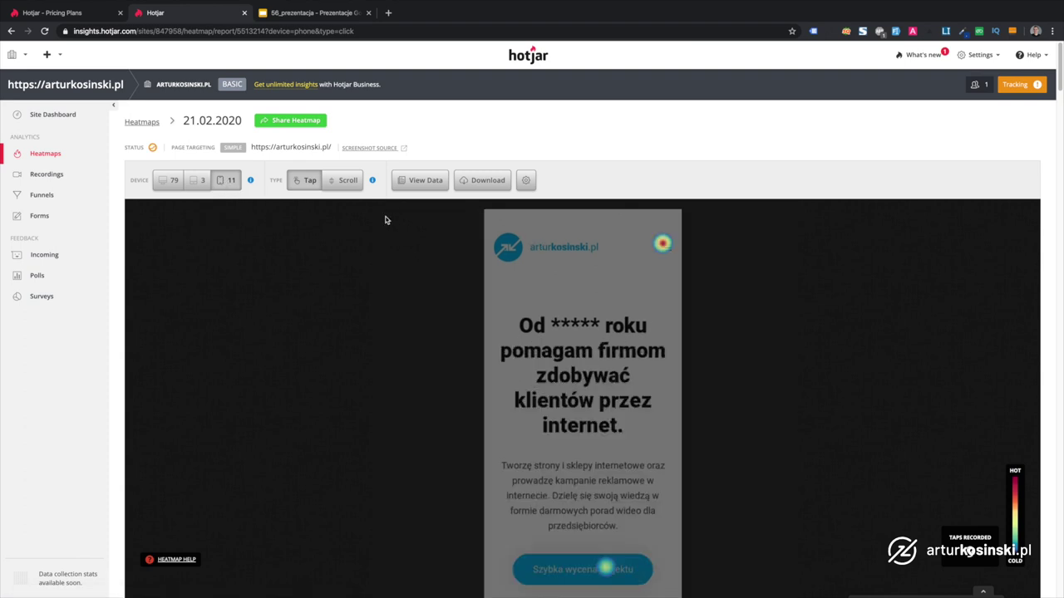
{"action": "left_click", "coordinate": [174, 181]}
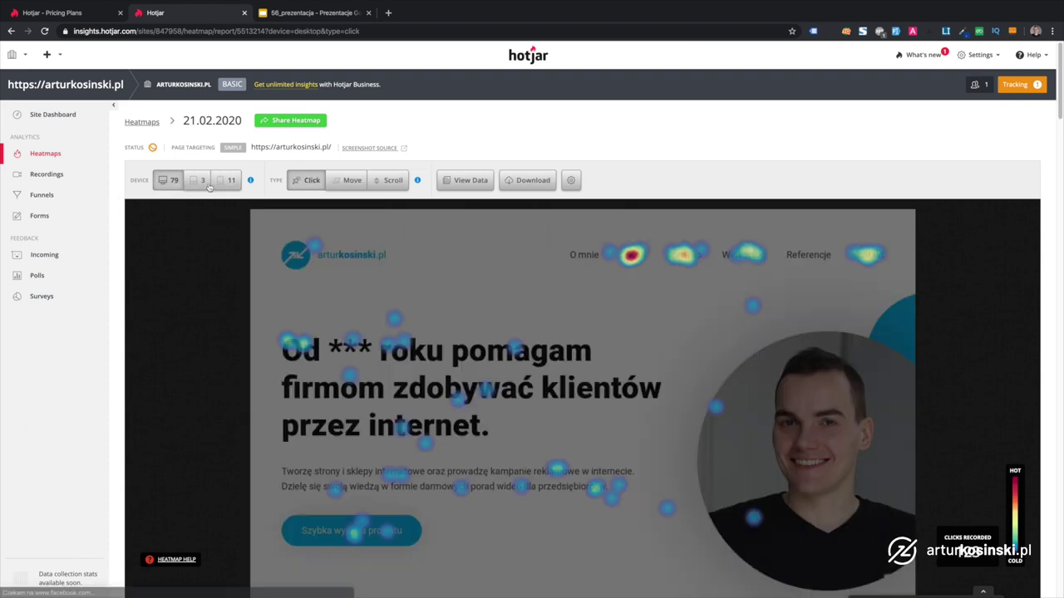
Show the Move heatmap and examine visitors' pointer movement down the homepage
{"action": "left_click", "coordinate": [348, 181]}
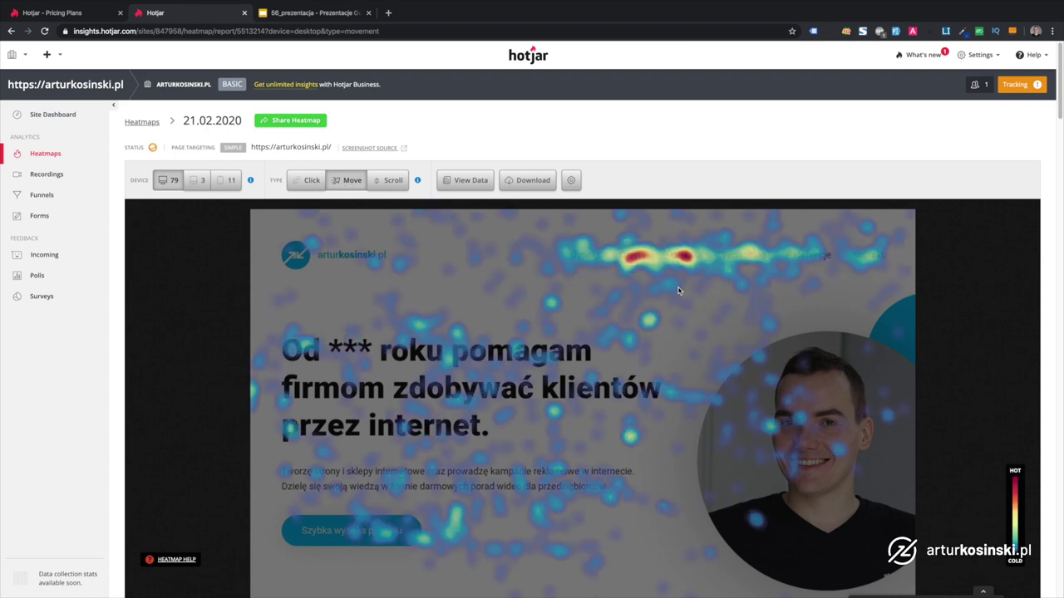
{"action": "scroll", "coordinate": [425, 389], "scroll_direction": "down", "scroll_amount": 5}
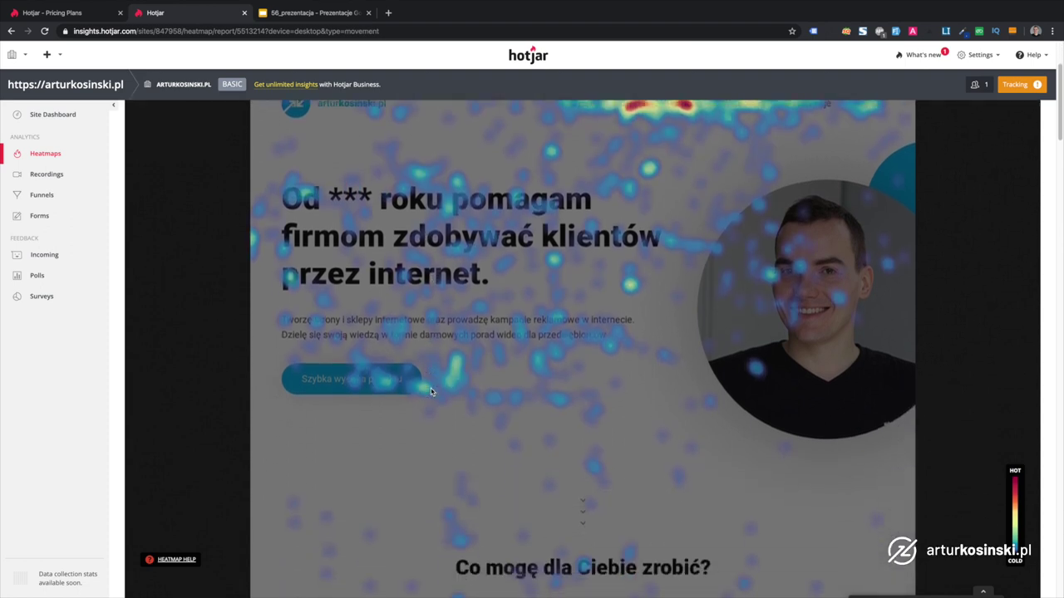
{"action": "scroll", "coordinate": [430, 392], "scroll_direction": "down", "scroll_amount": 10}
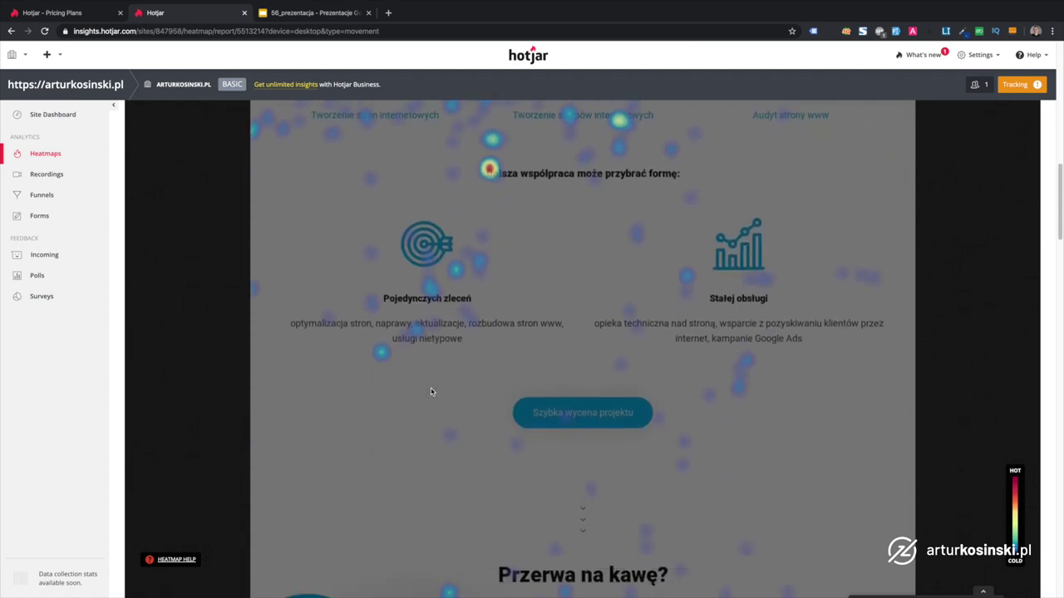
{"action": "scroll", "coordinate": [431, 392], "scroll_direction": "up", "scroll_amount": 15}
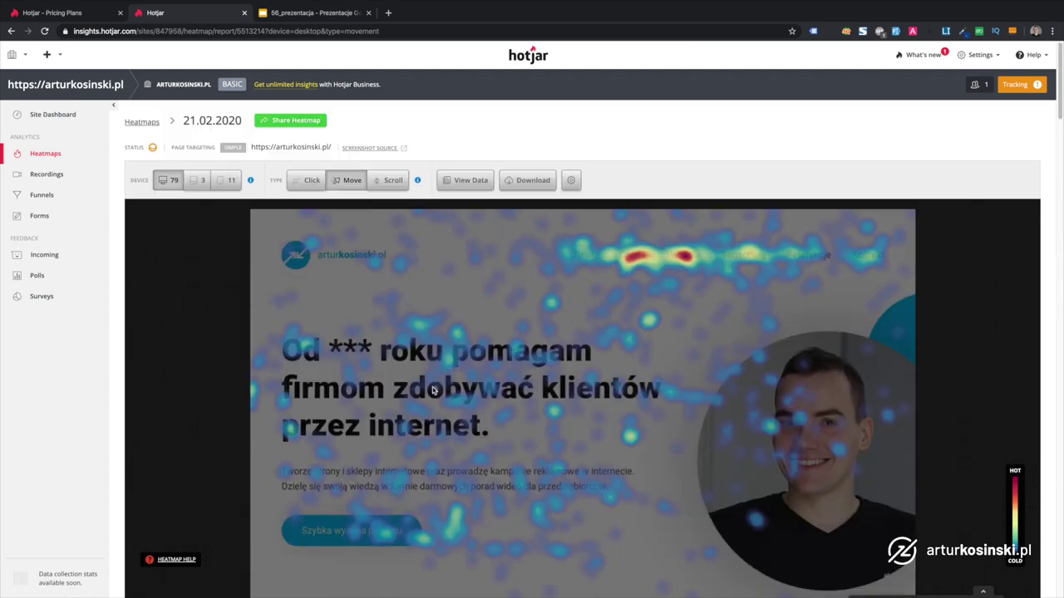
Examine how far visitors scroll in the Scroll heatmap down to the page footer, and return to the Click heatmap
{"action": "left_click", "coordinate": [389, 181]}
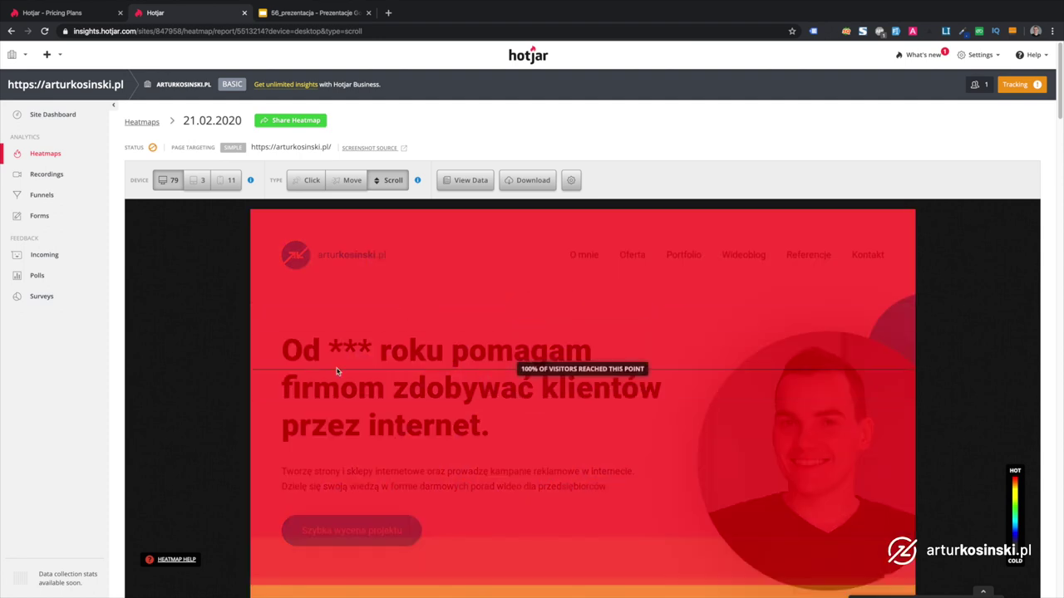
{"action": "scroll", "coordinate": [551, 374], "scroll_direction": "down", "scroll_amount": 1}
{"action": "scroll", "coordinate": [551, 374], "scroll_direction": "down", "scroll_amount": 14}
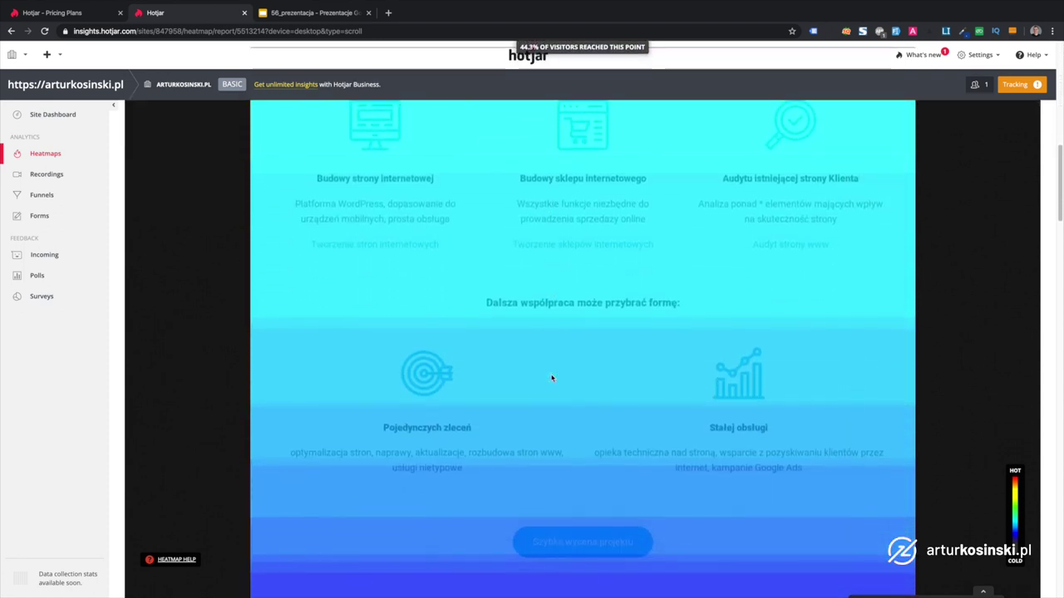
{"action": "scroll", "coordinate": [551, 378], "scroll_direction": "down", "scroll_amount": 12}
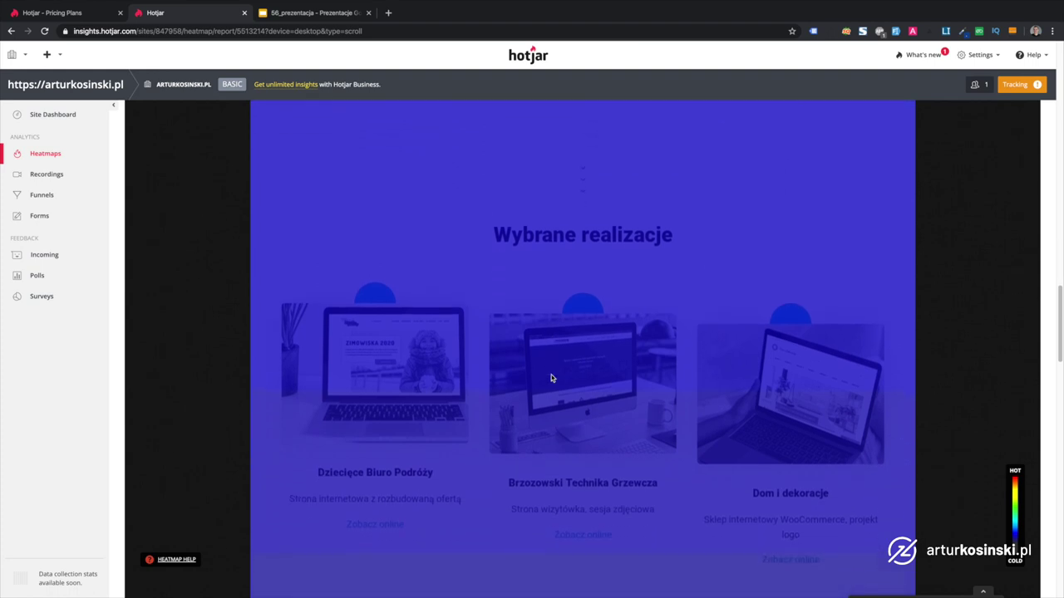
{"action": "scroll", "coordinate": [551, 378], "scroll_direction": "down", "scroll_amount": 12}
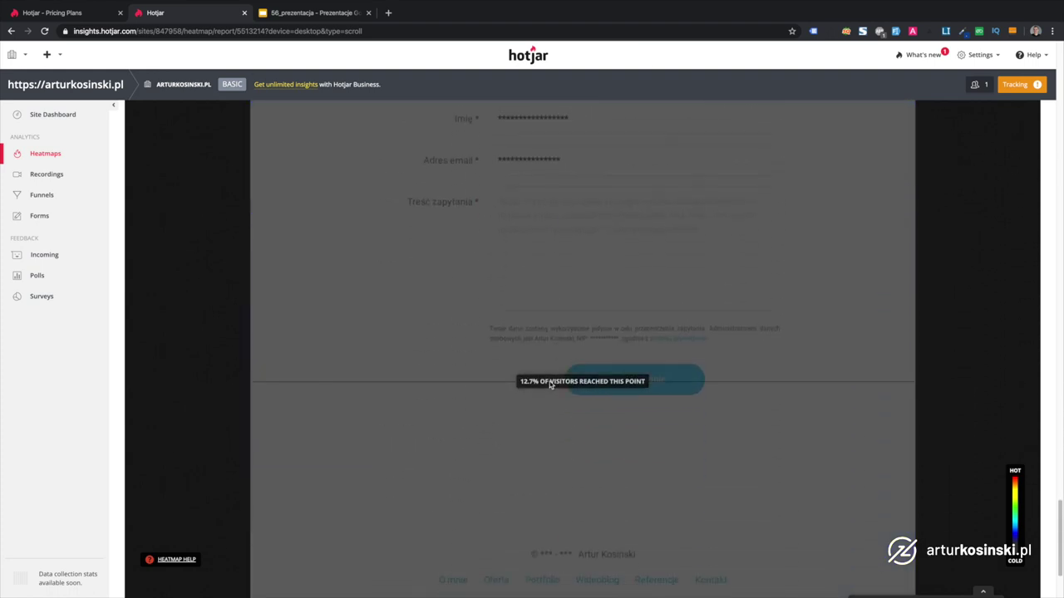
{"action": "scroll", "coordinate": [550, 385], "scroll_direction": "up", "scroll_amount": 16}
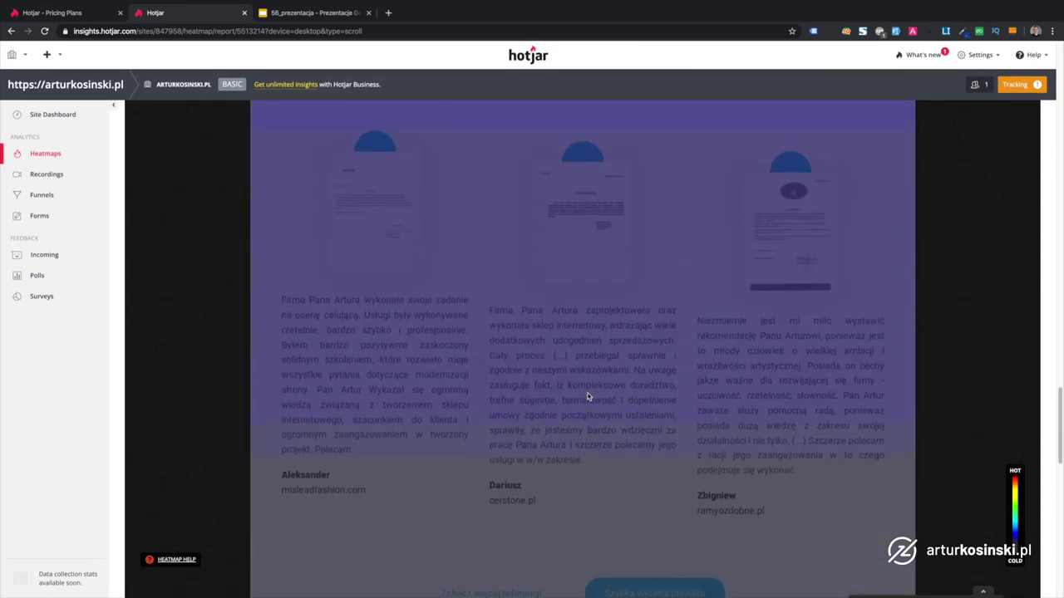
{"action": "scroll", "coordinate": [586, 397], "scroll_direction": "up", "scroll_amount": 15}
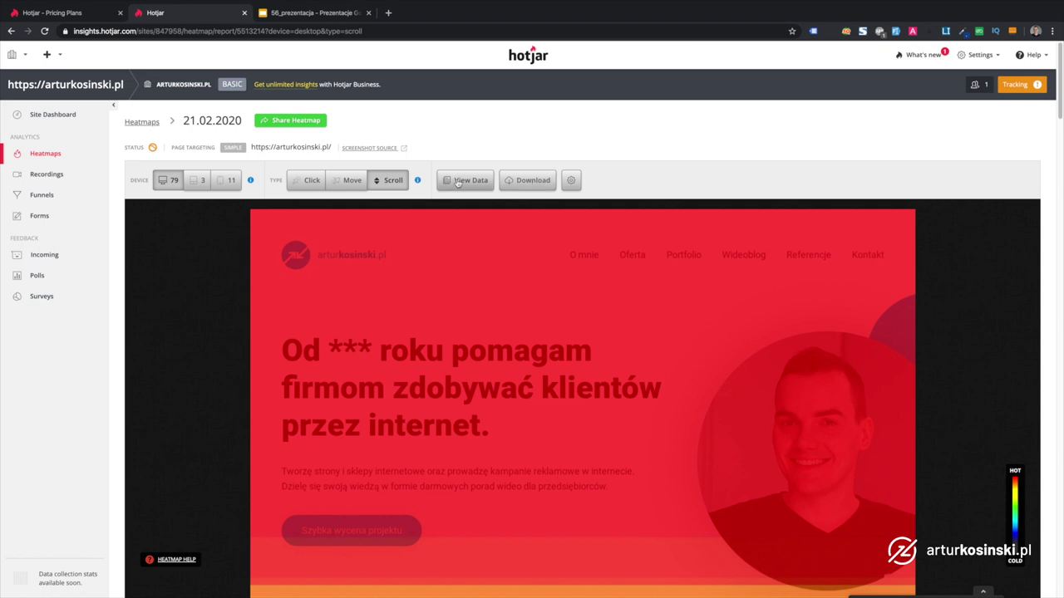
{"action": "left_click", "coordinate": [314, 182]}
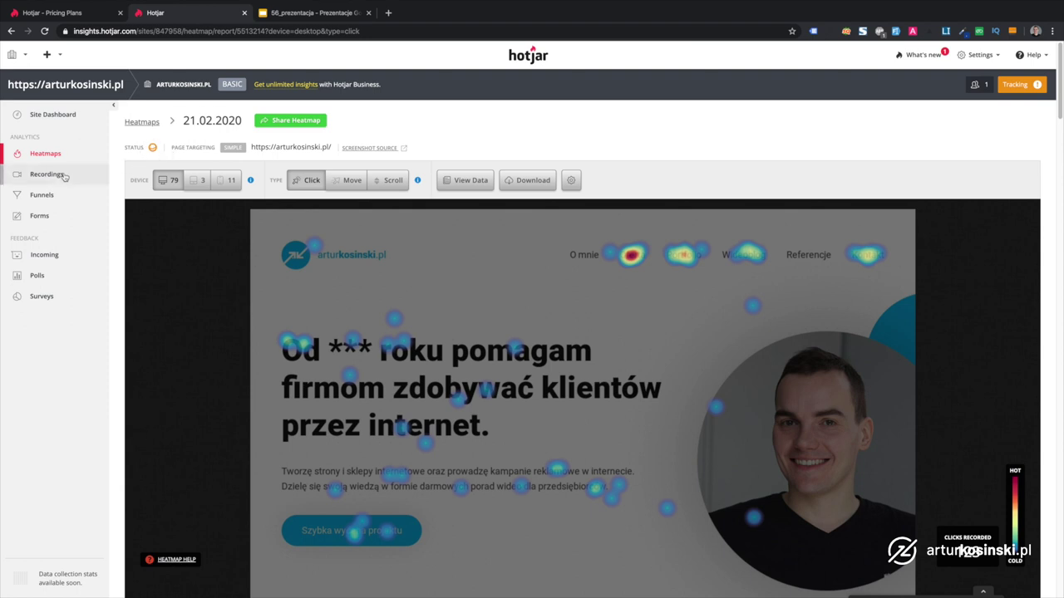
Open the list of visitor recordings and check the landing and exit pages of the sessions
{"action": "left_click", "coordinate": [105, 175]}
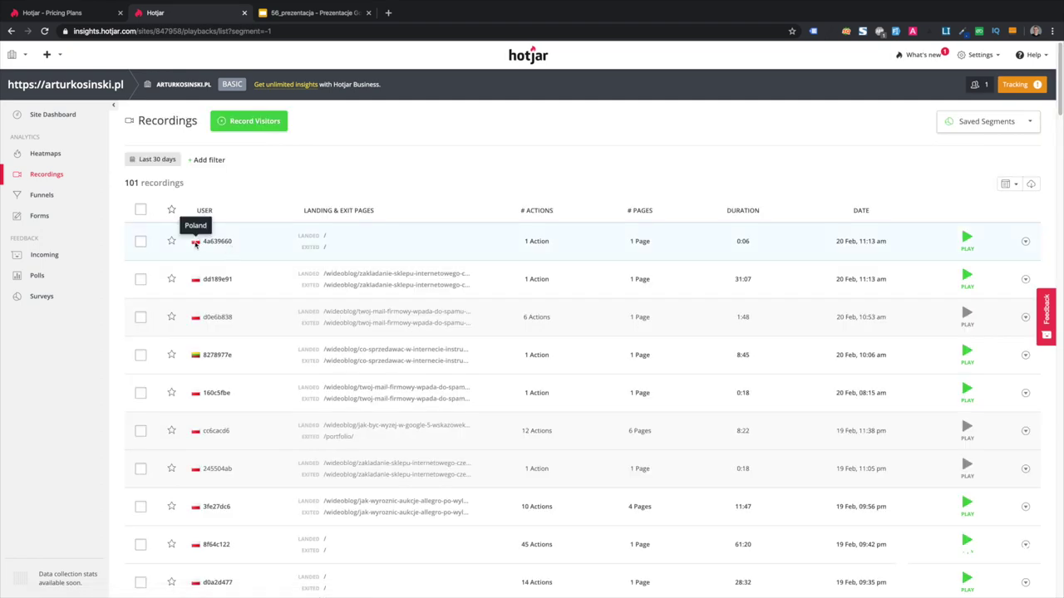
{"action": "left_click", "coordinate": [324, 239]}
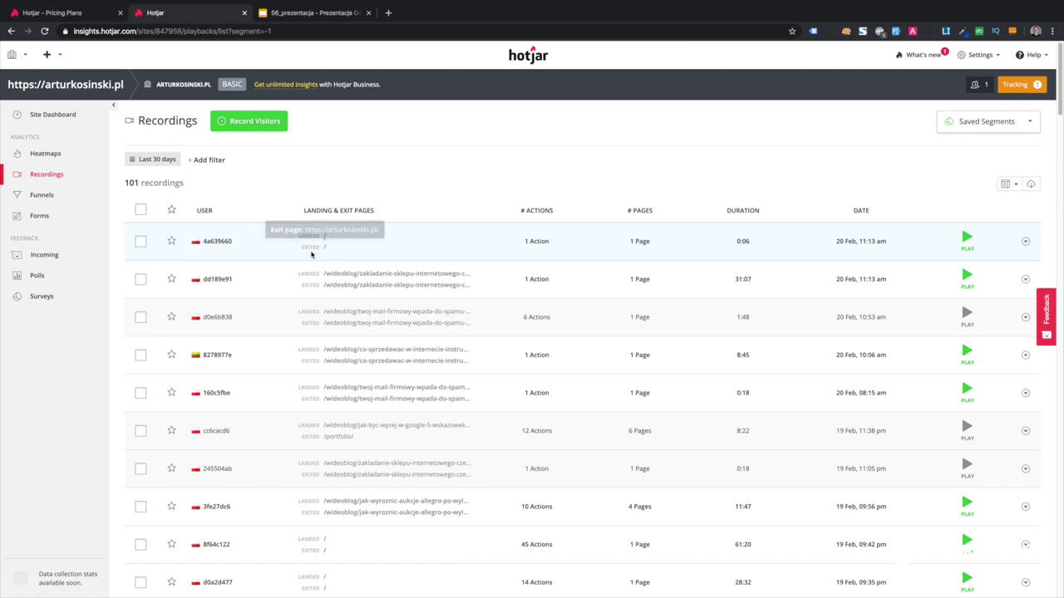
{"action": "scroll", "coordinate": [341, 329], "scroll_direction": "down", "scroll_amount": 1}
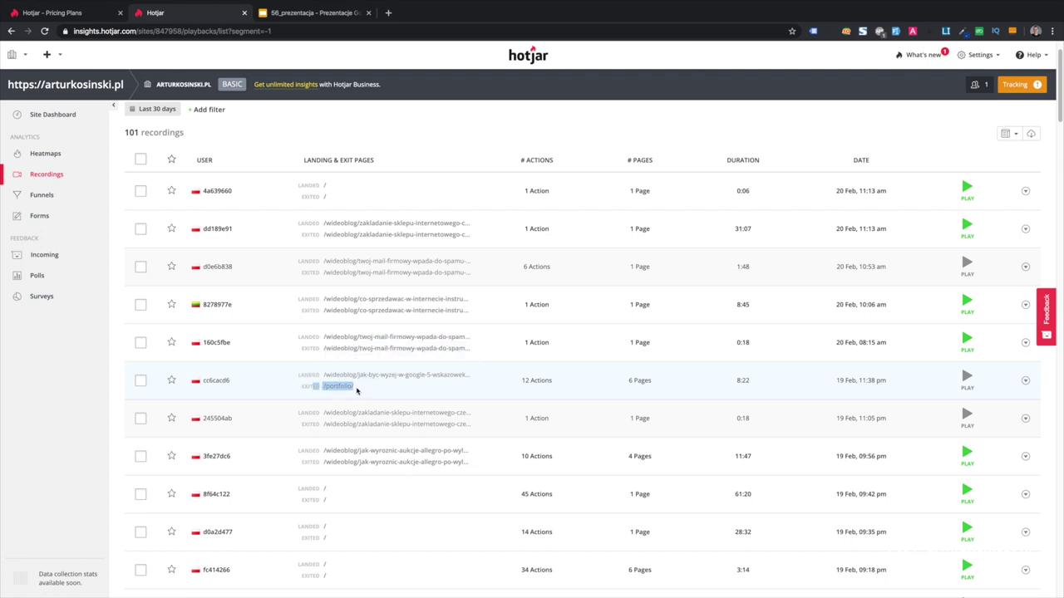
Review the page count, actions, duration and date of the recording that exited on /portfolio/, and look through the further recordings
{"action": "left_click_drag", "start_coordinate": [628, 381], "coordinate": [659, 382]}
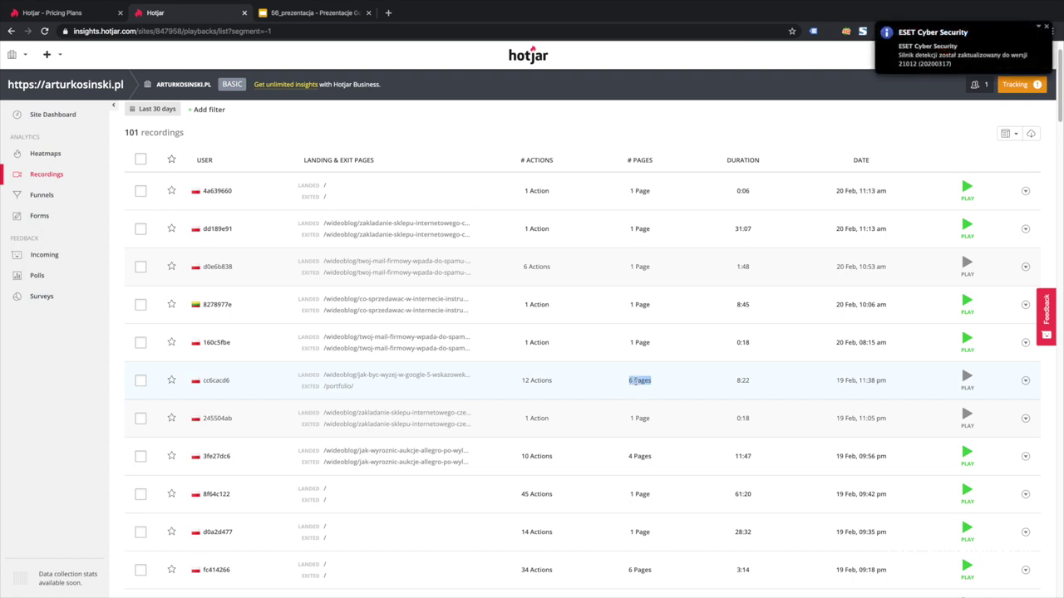
{"action": "left_click_drag", "start_coordinate": [522, 382], "coordinate": [553, 383]}
{"action": "left_click", "coordinate": [553, 385]}
{"action": "left_click_drag", "start_coordinate": [735, 380], "coordinate": [759, 380]}
{"action": "left_click", "coordinate": [759, 380]}
{"action": "left_click_drag", "start_coordinate": [836, 382], "coordinate": [895, 383]}
{"action": "left_click", "coordinate": [781, 390]}
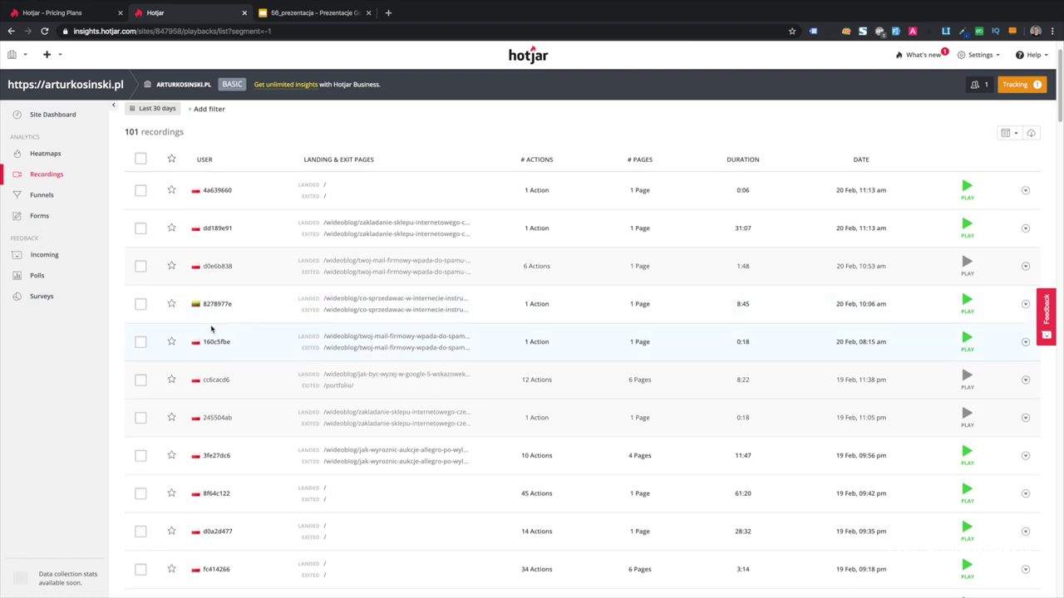
{"action": "scroll", "coordinate": [211, 329], "scroll_direction": "down", "scroll_amount": 4}
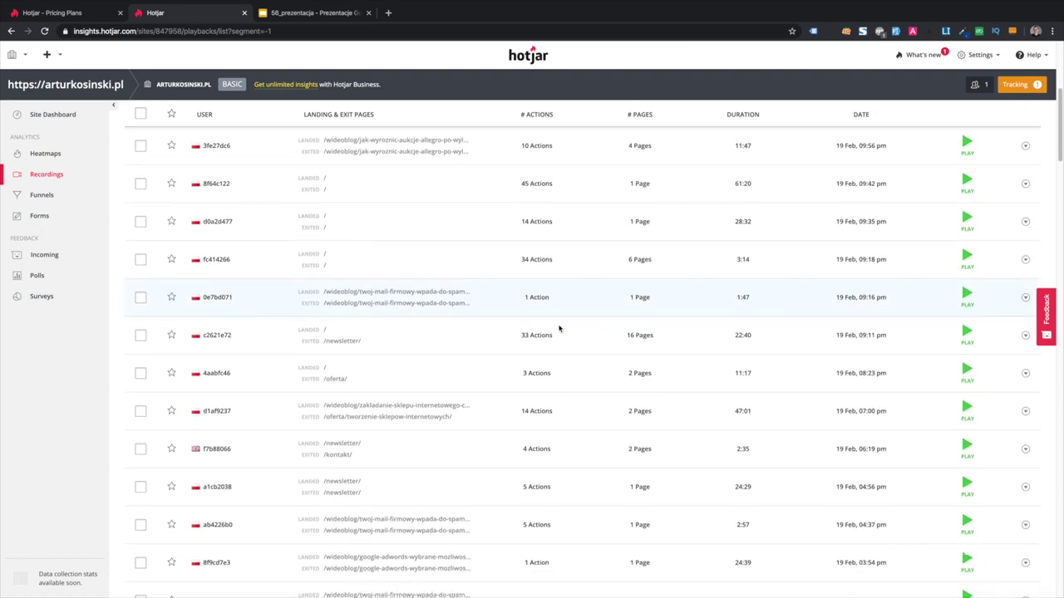
Open the homepage visitor recording with 34 actions and a 3:14 duration, and return its paused playback to the start
{"action": "scroll", "coordinate": [533, 311], "scroll_direction": "down", "scroll_amount": 1}
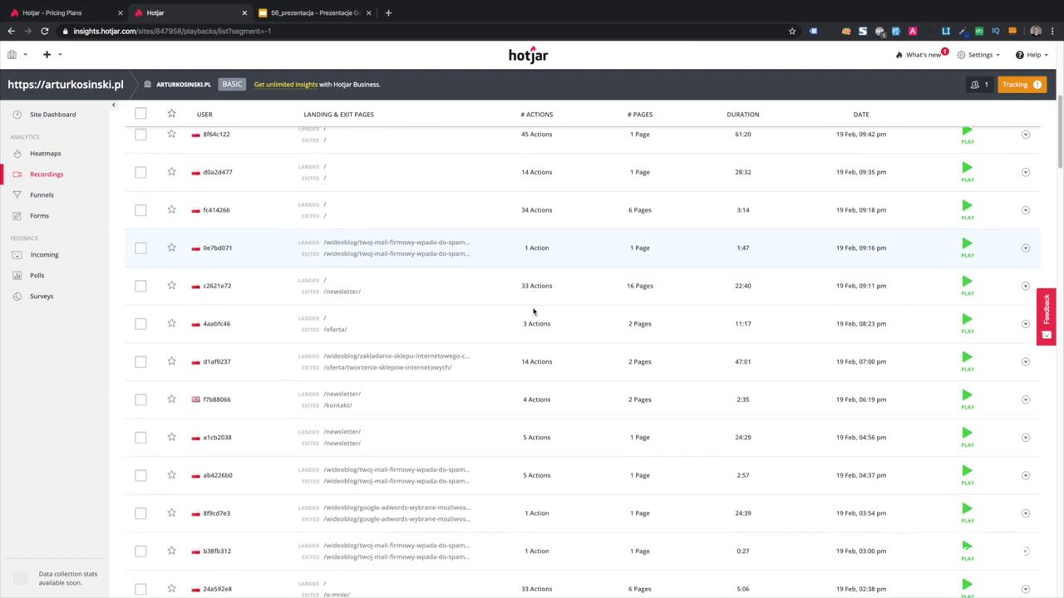
{"action": "scroll", "coordinate": [503, 311], "scroll_direction": "down", "scroll_amount": 1}
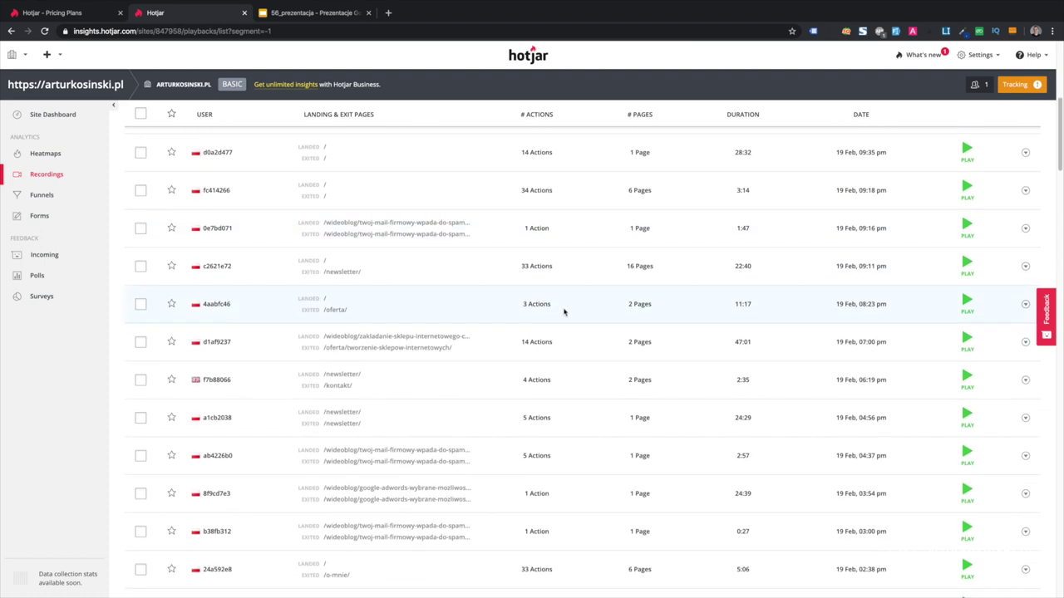
{"action": "scroll", "coordinate": [567, 308], "scroll_direction": "up", "scroll_amount": 1}
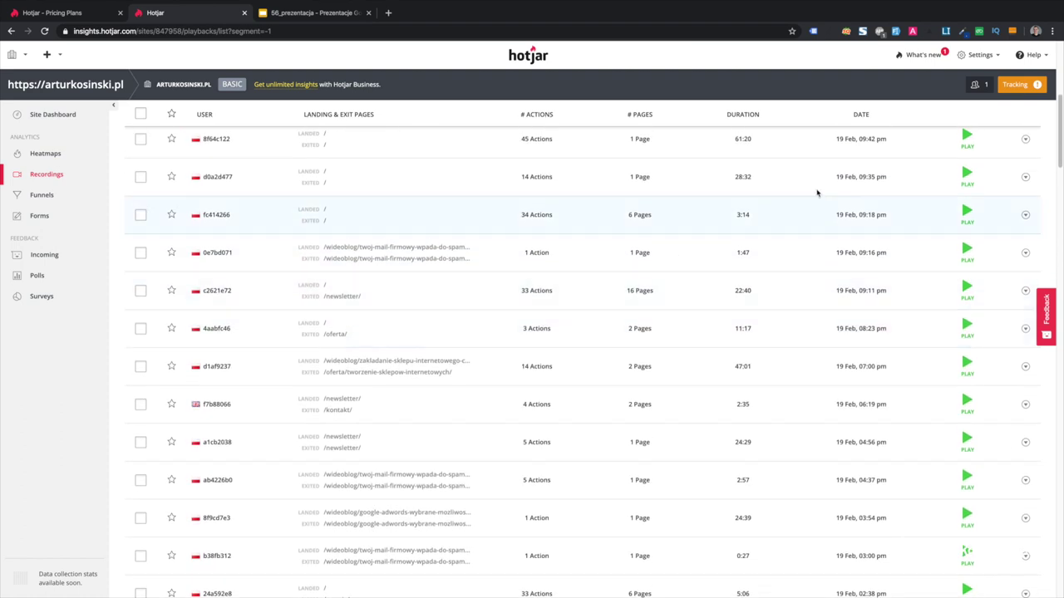
{"action": "left_click", "coordinate": [967, 213]}
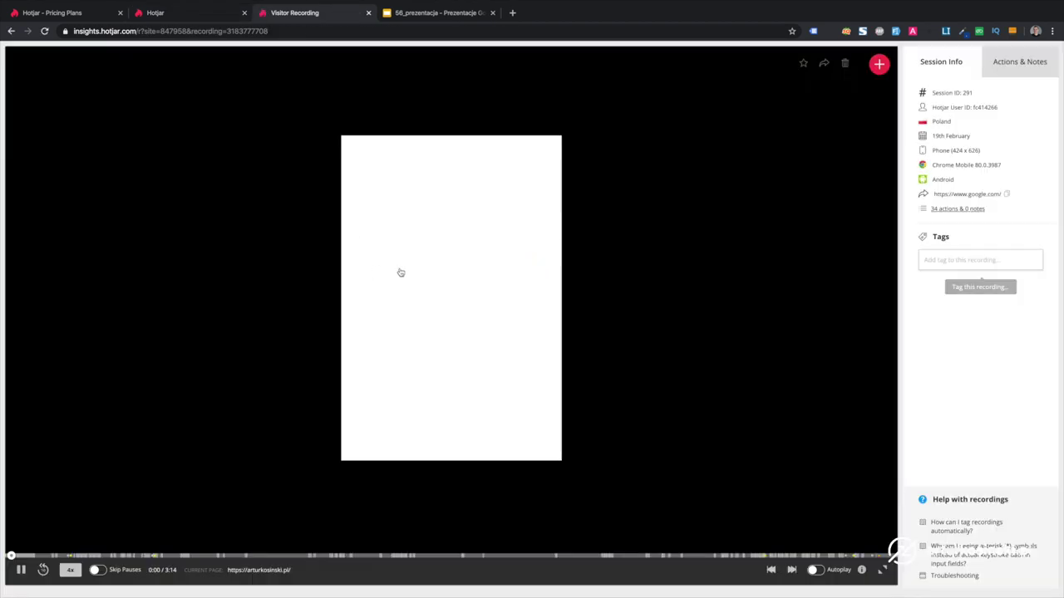
{"action": "left_click", "coordinate": [21, 570]}
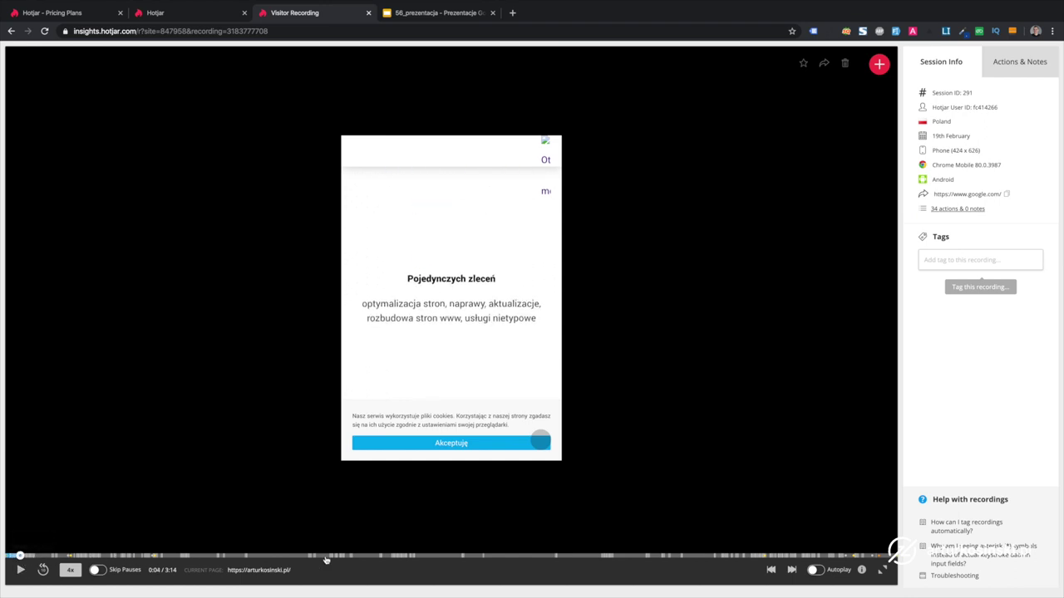
{"action": "left_click", "coordinate": [44, 570]}
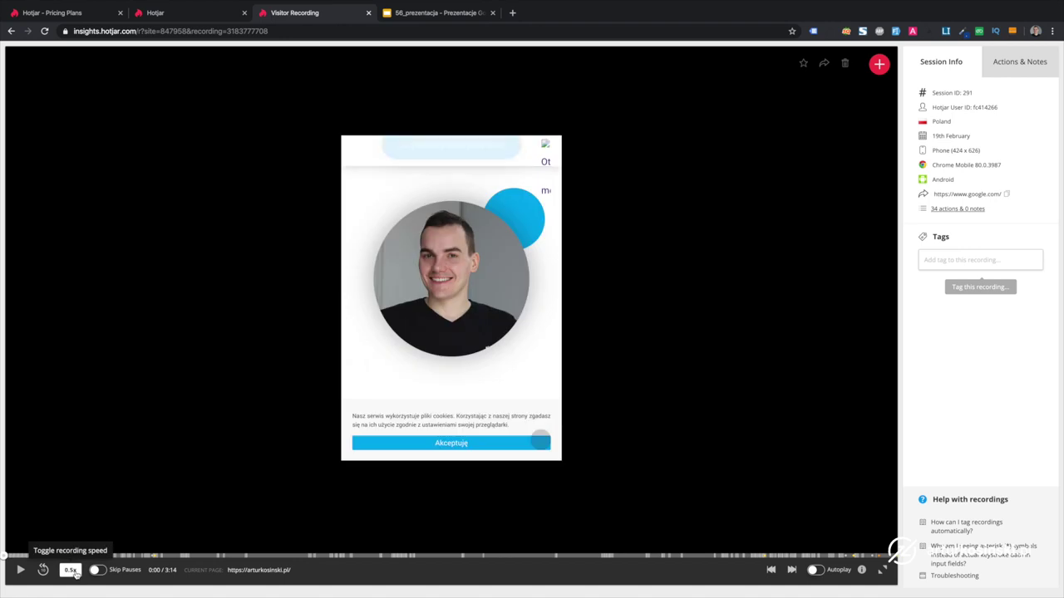
Set the playback speed to 2x with Skip Pauses off, and watch the visitor's session up to 0:33
{"action": "left_click", "coordinate": [72, 573]}
{"action": "left_click", "coordinate": [72, 574]}
{"action": "left_click", "coordinate": [97, 571]}
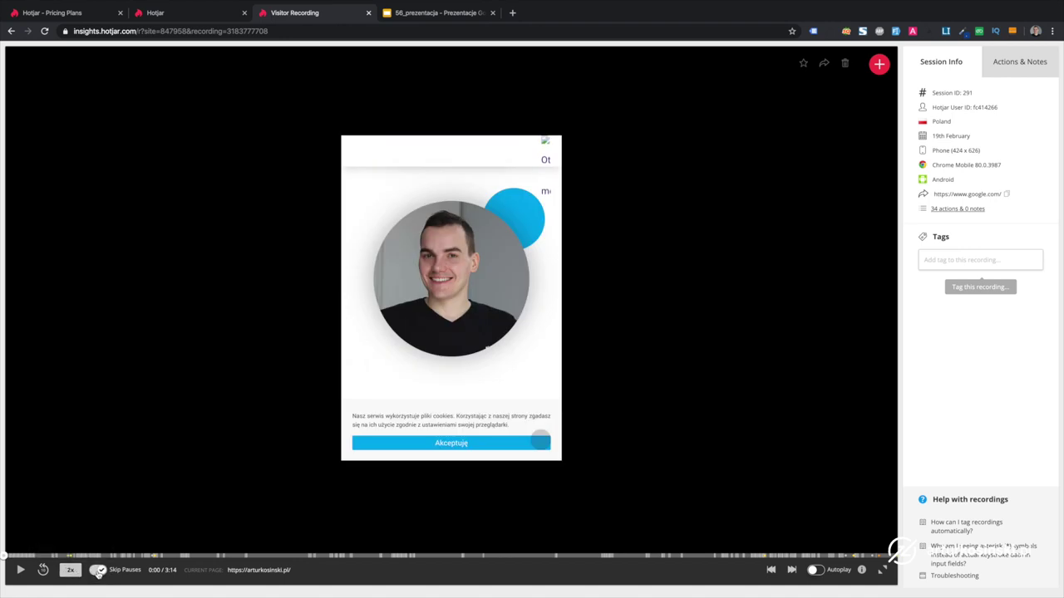
{"action": "left_click", "coordinate": [99, 572]}
{"action": "left_click", "coordinate": [18, 569]}
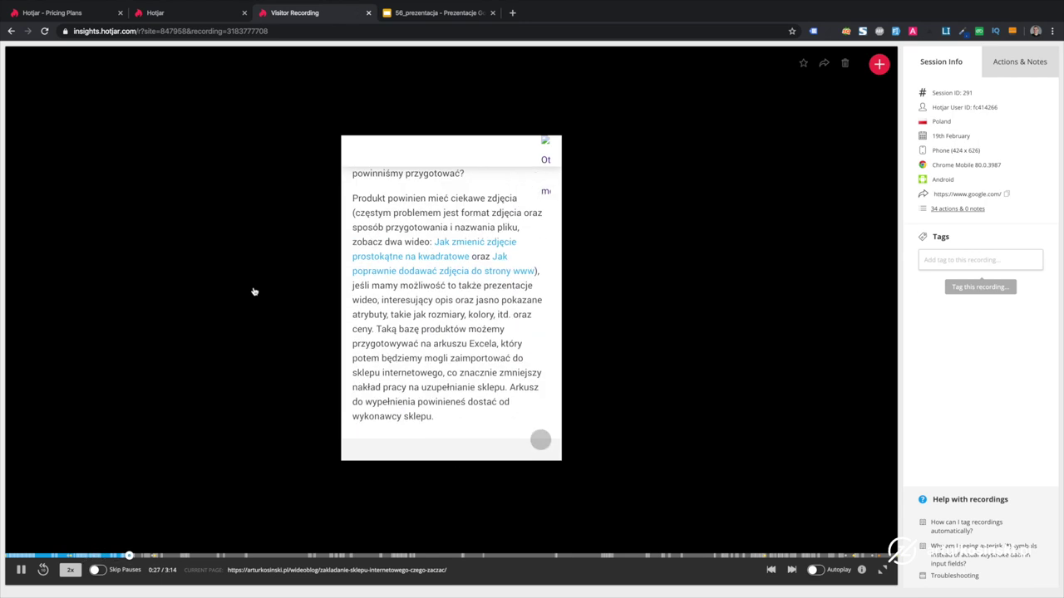
{"action": "left_click", "coordinate": [20, 571]}
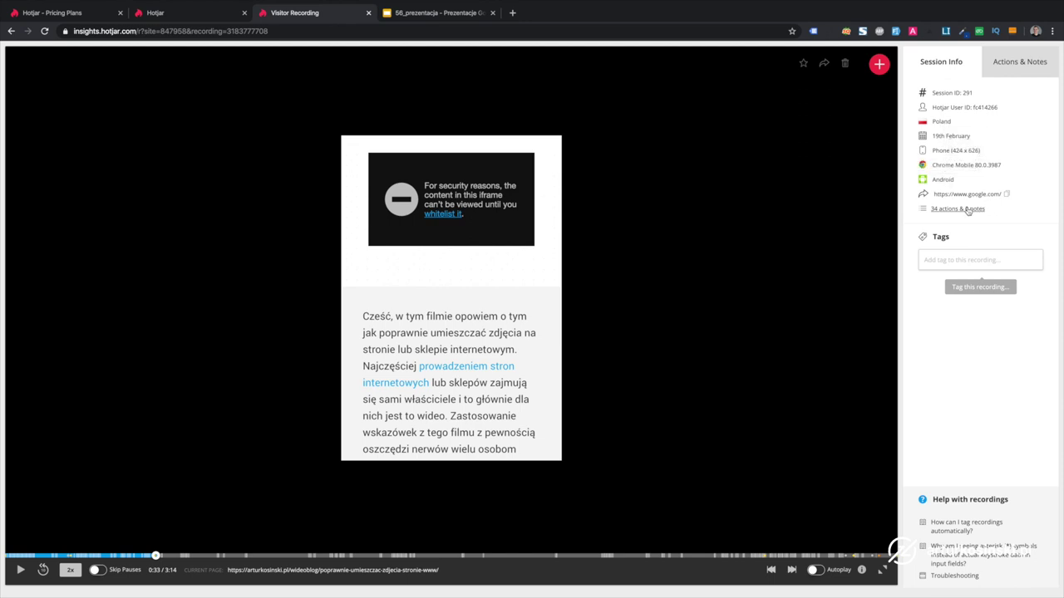
Review the visitor's actions in the recording's Actions & Notes, and return to the list of recordings
{"action": "left_click", "coordinate": [1004, 68]}
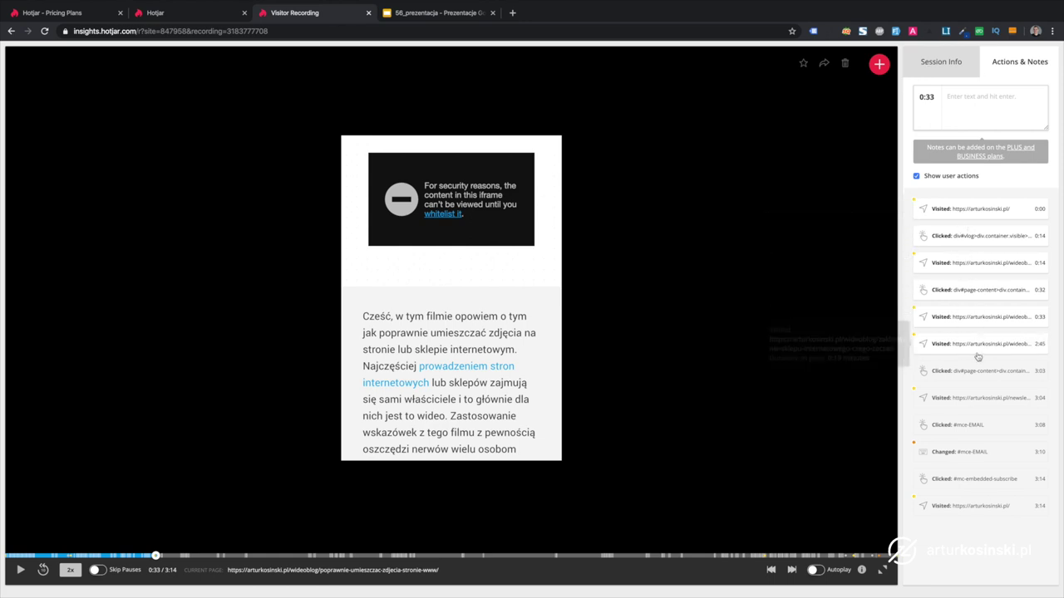
{"action": "left_click", "coordinate": [943, 63]}
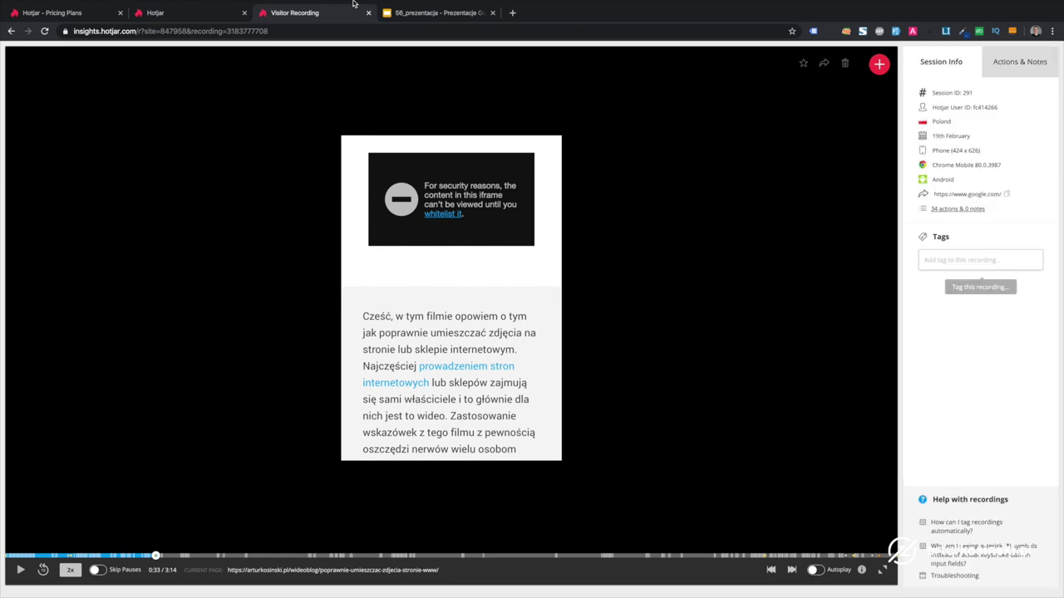
{"action": "left_click", "coordinate": [208, 12]}
{"action": "scroll", "coordinate": [358, 385], "scroll_direction": "down", "scroll_amount": 10}
{"action": "scroll", "coordinate": [359, 385], "scroll_direction": "up", "scroll_amount": 10}
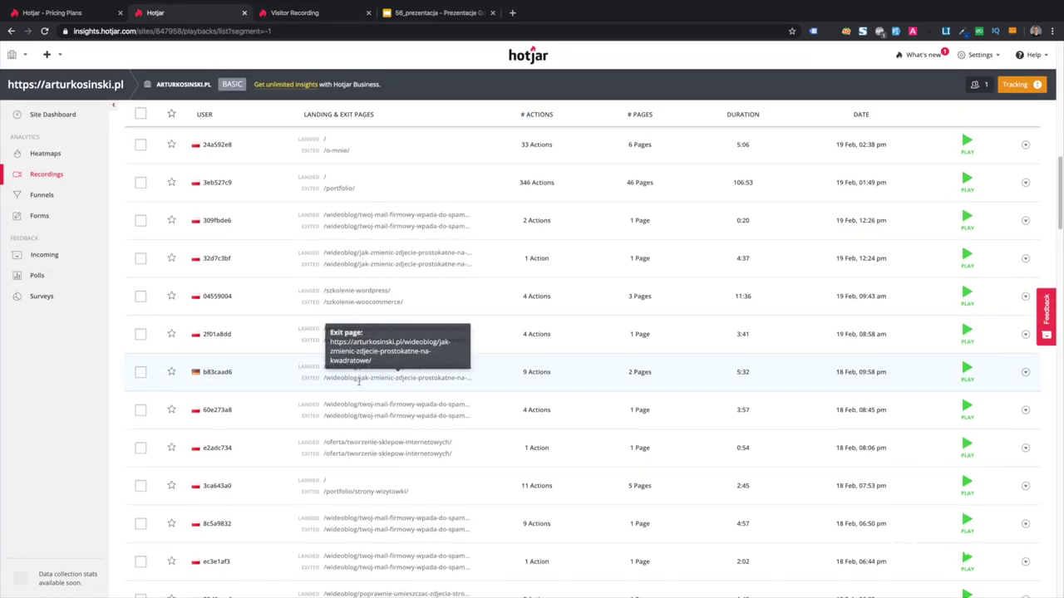
Check the reports of the Start / Oferta / Kontakt and Start / Kontakt funnels, and return to the funnel list
{"action": "left_click", "coordinate": [69, 195]}
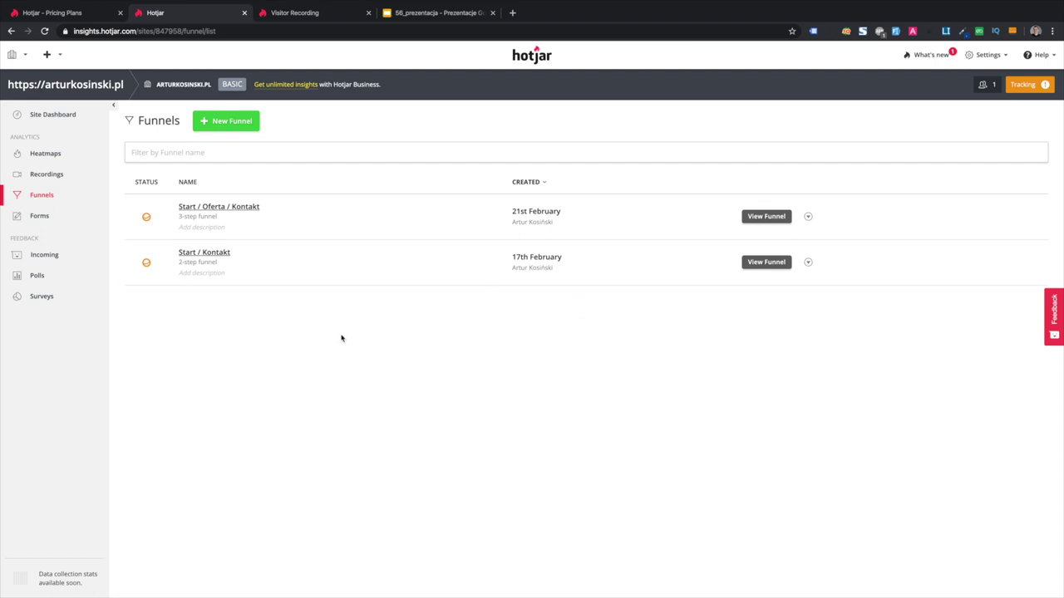
{"action": "left_click", "coordinate": [228, 208]}
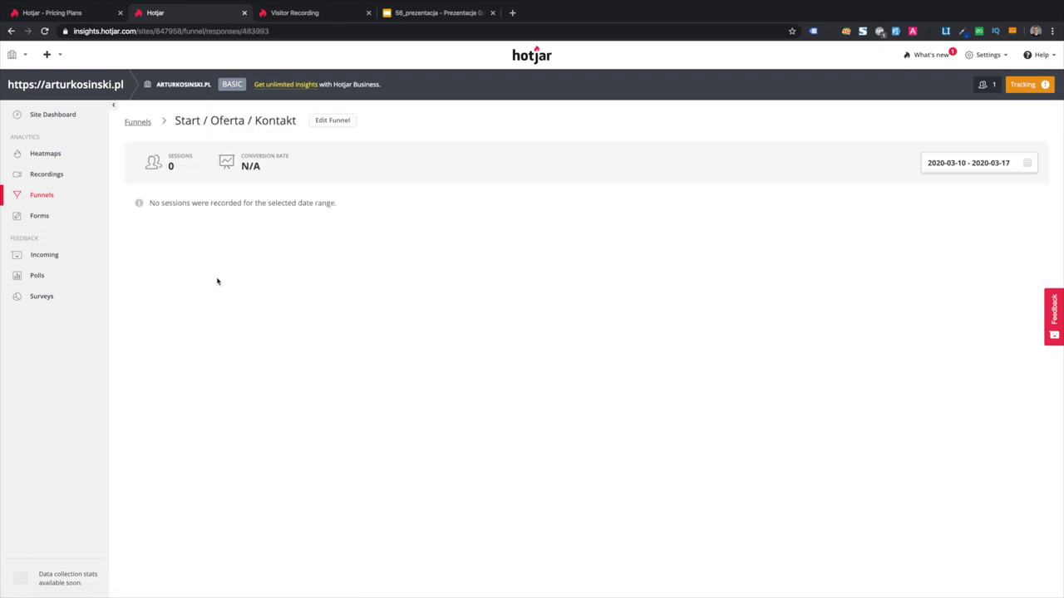
{"action": "left_click", "coordinate": [11, 30]}
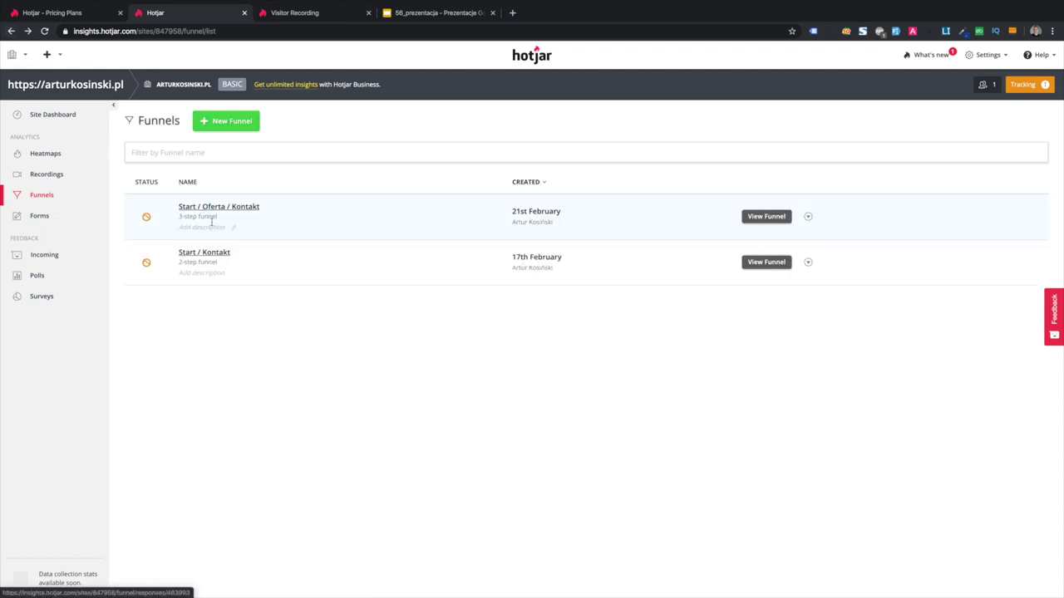
{"action": "left_click", "coordinate": [205, 252]}
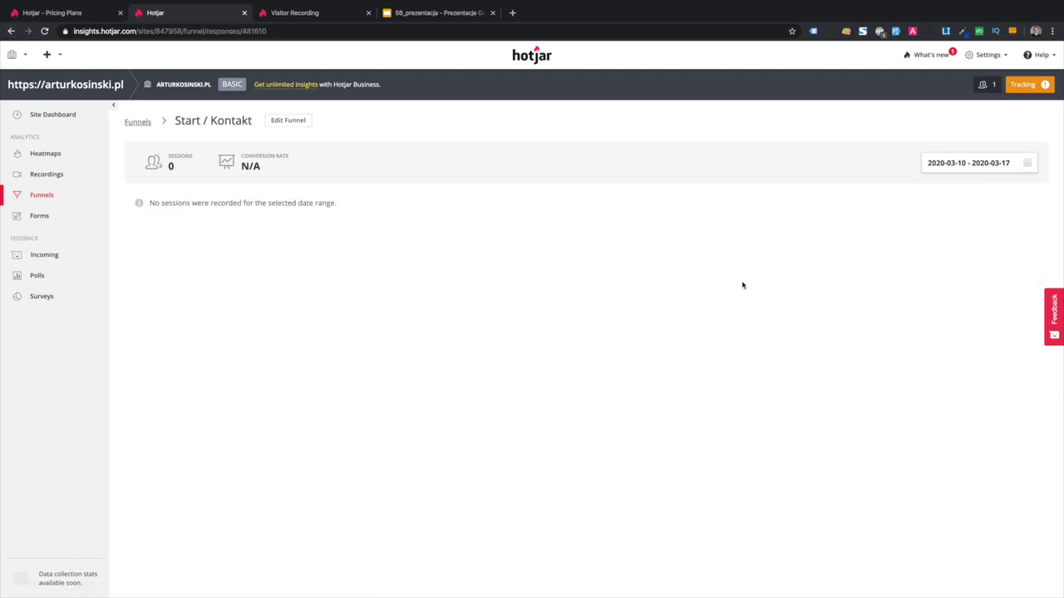
{"action": "left_click", "coordinate": [11, 32]}
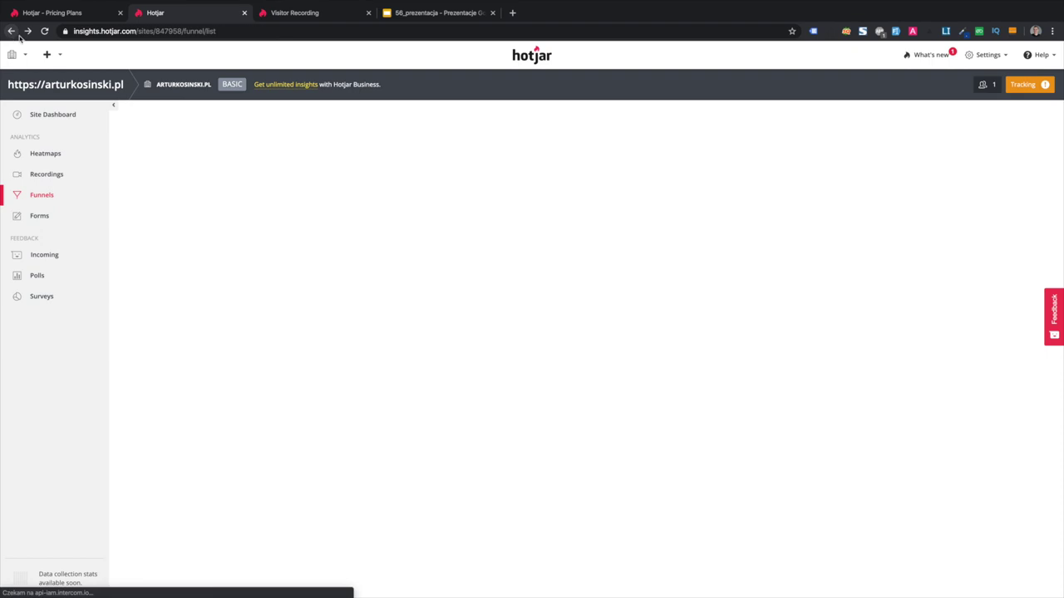
Open Hotjar's public homepage and examine the Conversion Funnels example with the dropoff at each step
{"action": "left_click", "coordinate": [71, 12]}
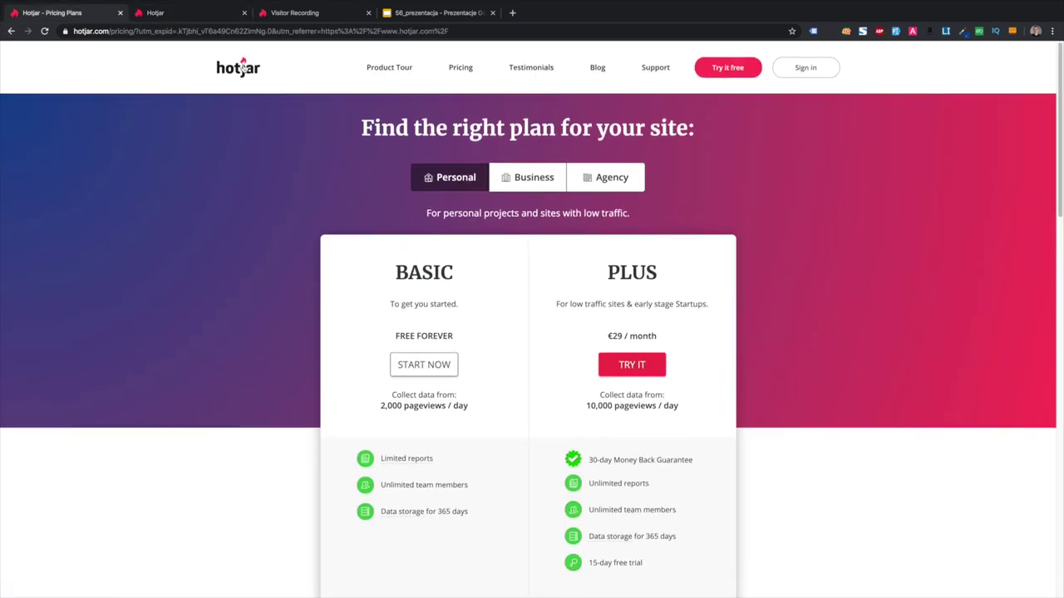
{"action": "left_click", "coordinate": [243, 69]}
{"action": "scroll", "coordinate": [432, 304], "scroll_direction": "down", "scroll_amount": 4}
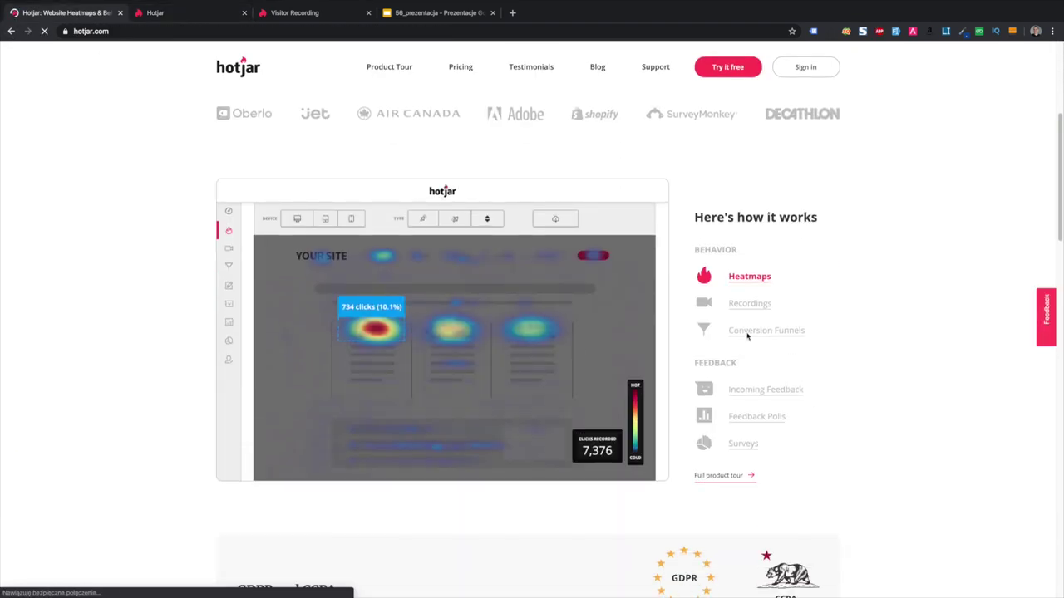
{"action": "left_click", "coordinate": [746, 331]}
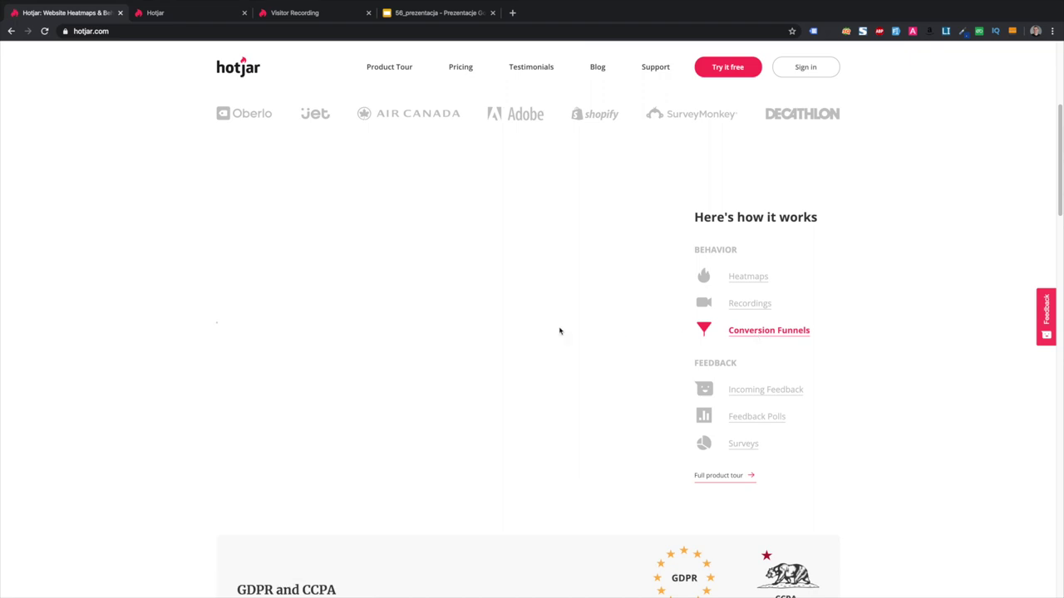
{"action": "scroll", "coordinate": [581, 333], "scroll_direction": "down", "scroll_amount": 2}
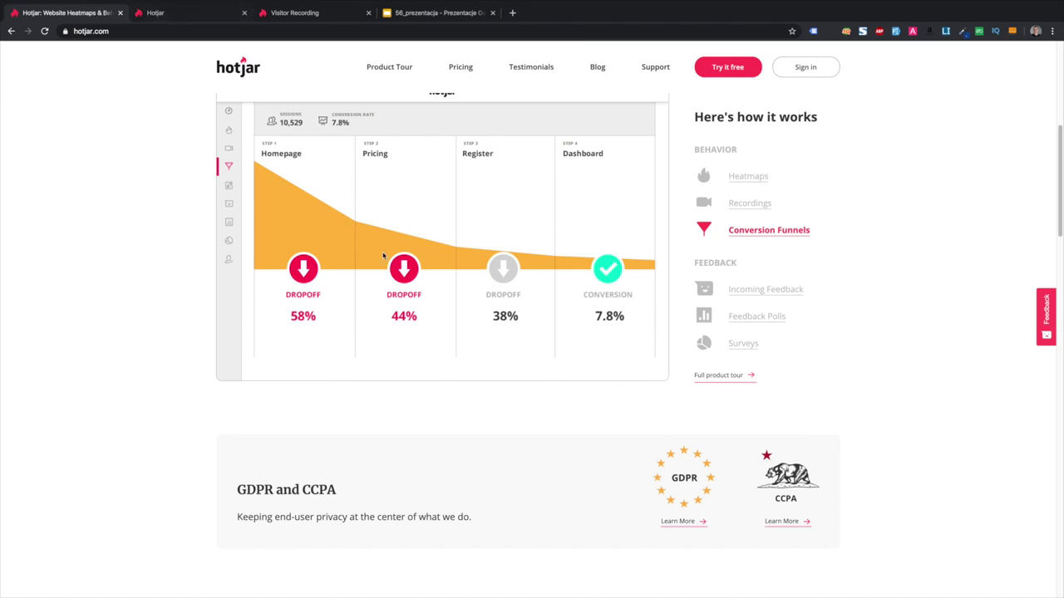
Recheck the Start / Oferta / Kontakt funnel in the site's Hotjar account, and examine the Formularz kontaktowy form report
{"action": "left_click", "coordinate": [167, 13]}
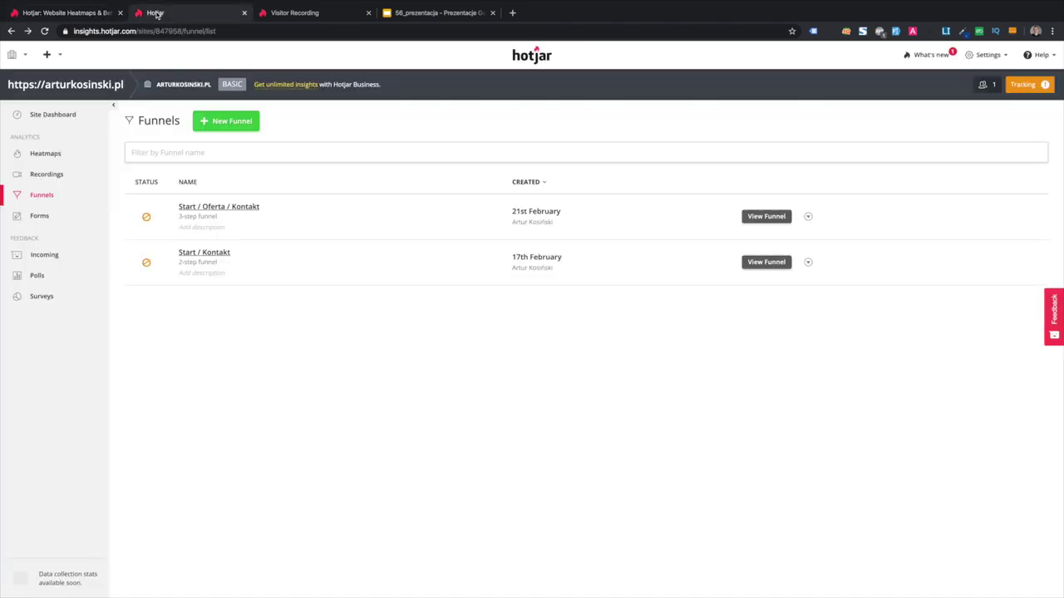
{"action": "left_click", "coordinate": [225, 208]}
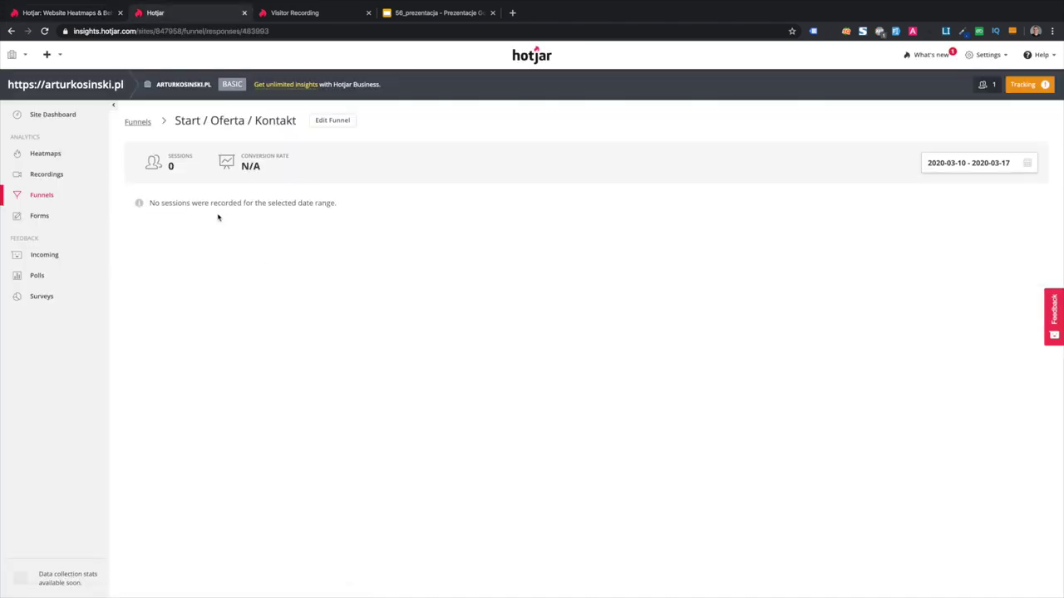
{"action": "left_click", "coordinate": [10, 30]}
{"action": "left_click", "coordinate": [58, 215]}
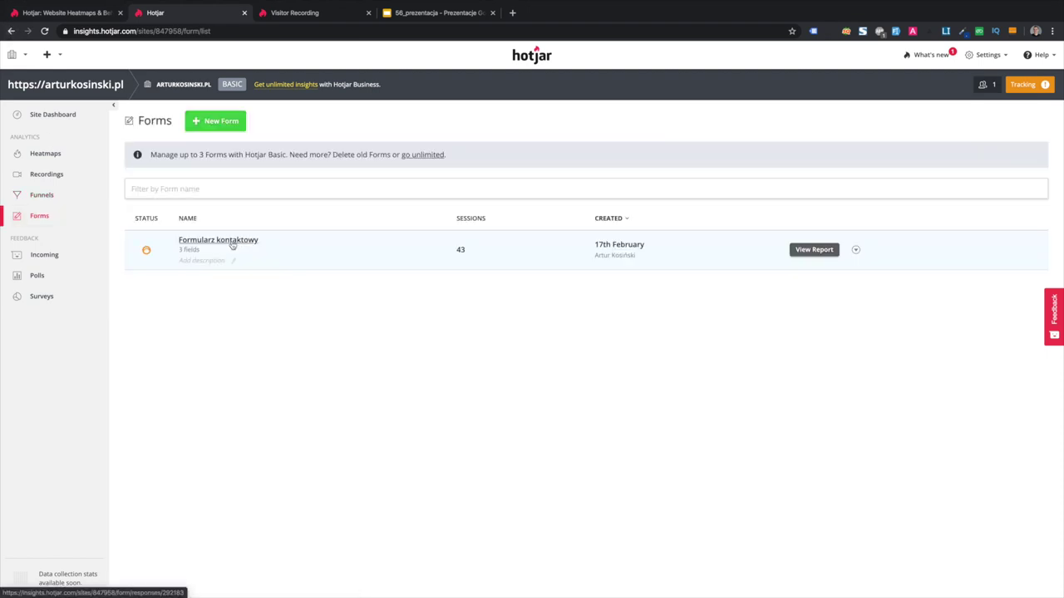
{"action": "left_click", "coordinate": [231, 242]}
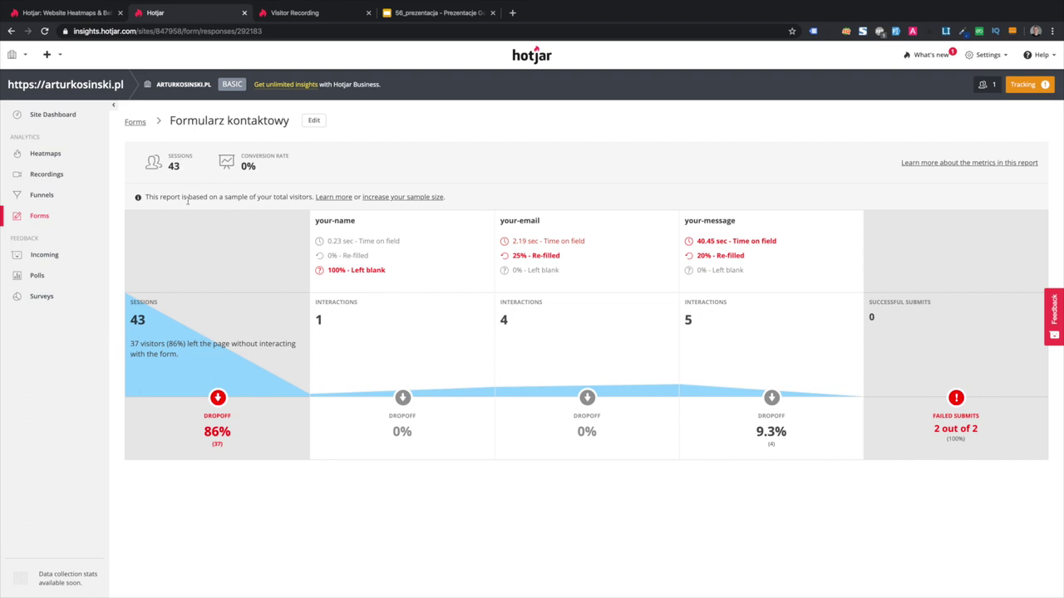
Show the Incoming Feedback feature with Hotjar's own rating widget, and view the Polls feature overview
{"action": "left_click", "coordinate": [50, 255]}
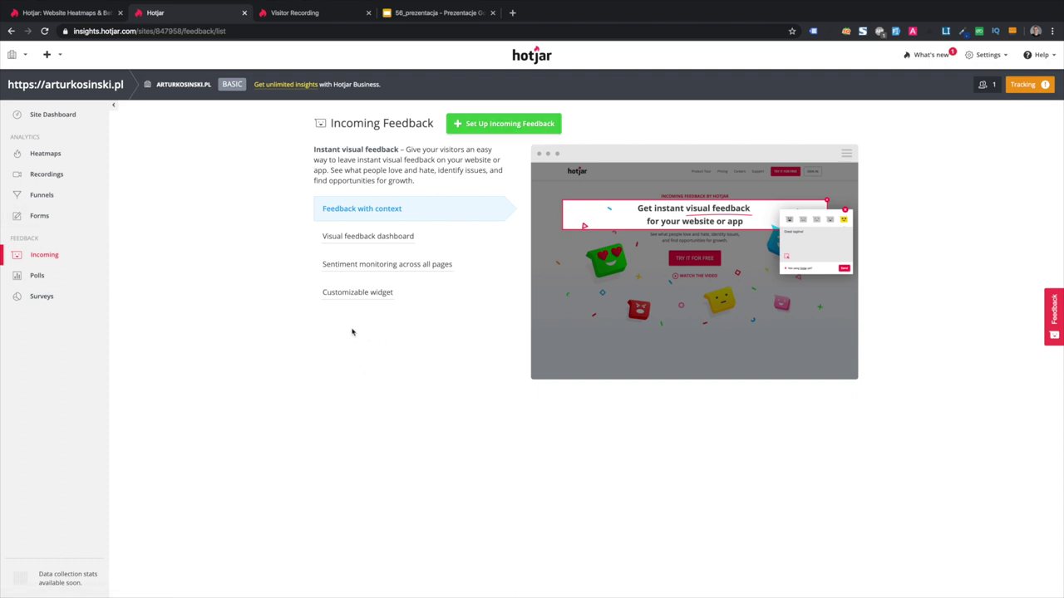
{"action": "left_click", "coordinate": [1052, 316]}
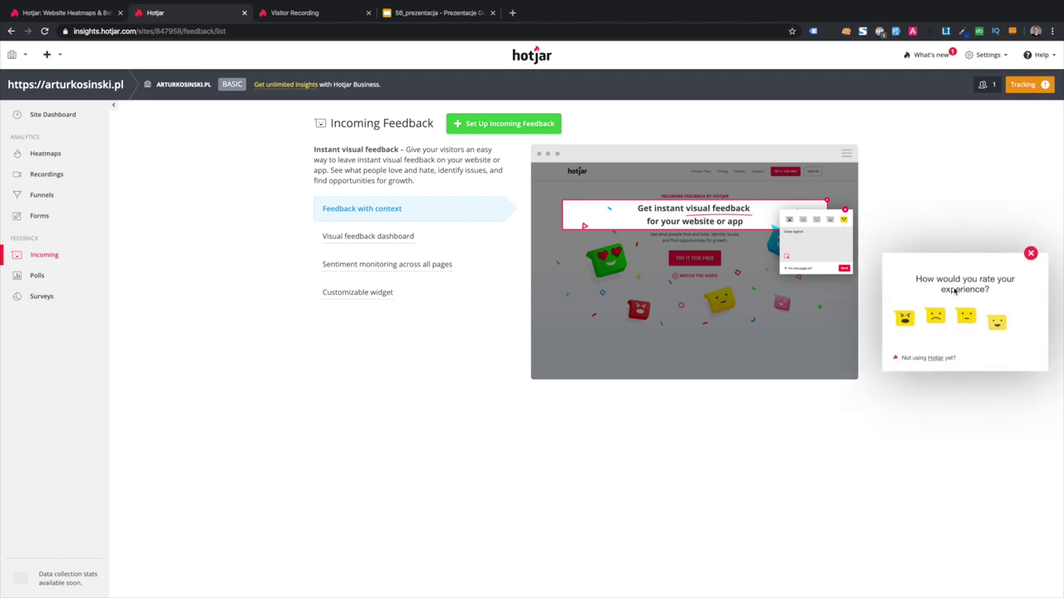
{"action": "left_click", "coordinate": [1031, 254]}
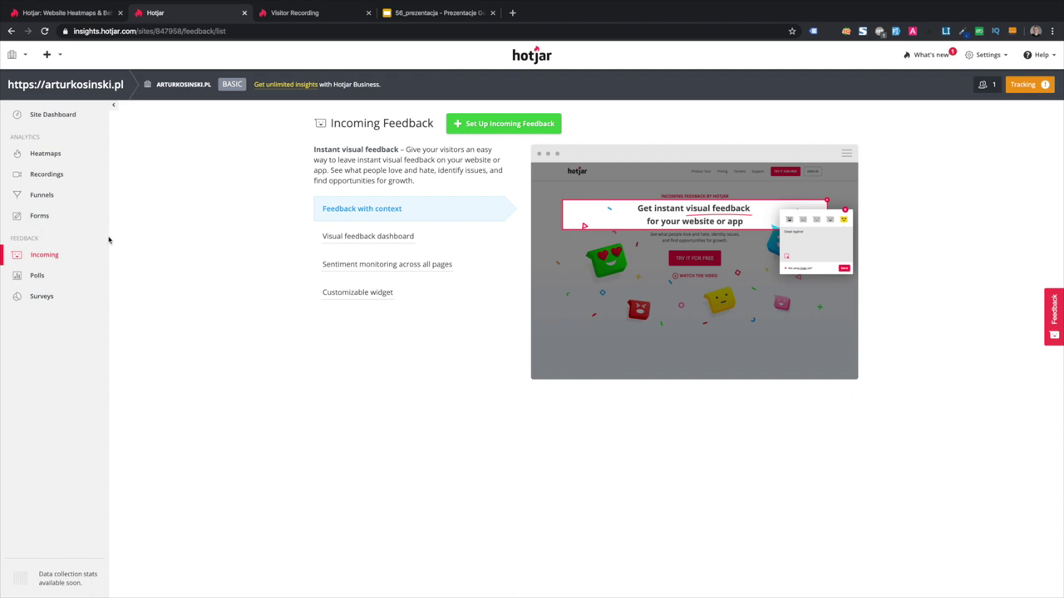
{"action": "left_click", "coordinate": [43, 277]}
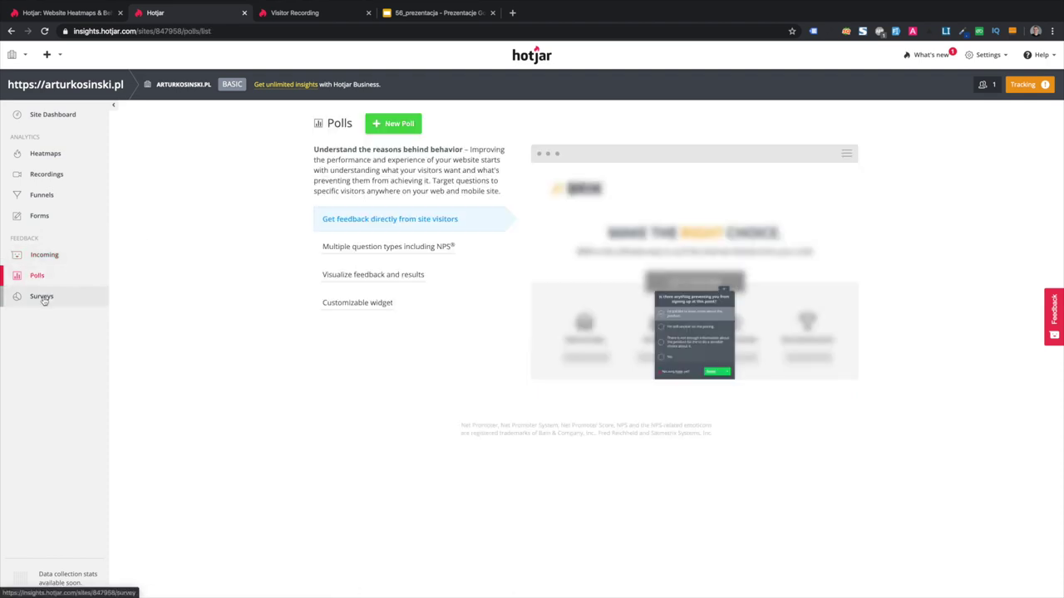
Revisit the site's Heatmaps, Recordings and Funnels lists
{"action": "left_click", "coordinate": [68, 153]}
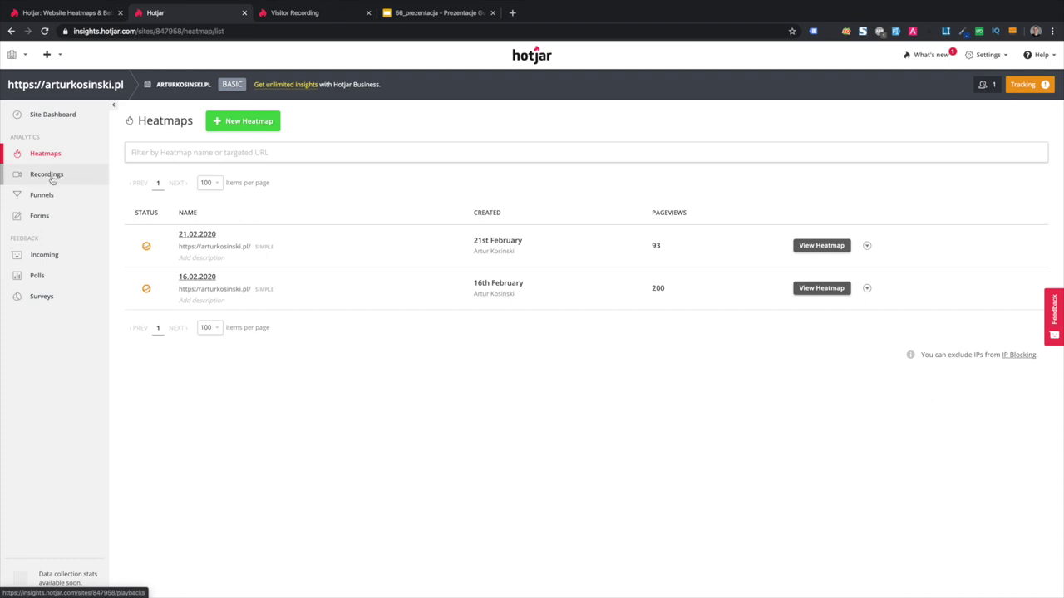
{"action": "left_click", "coordinate": [53, 178]}
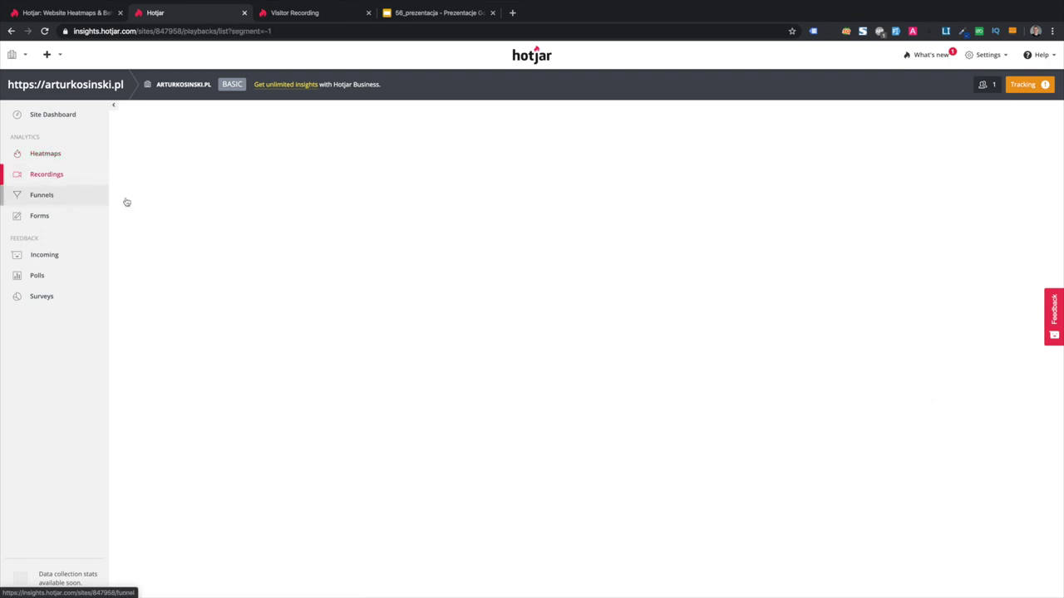
{"action": "left_click", "coordinate": [60, 199]}
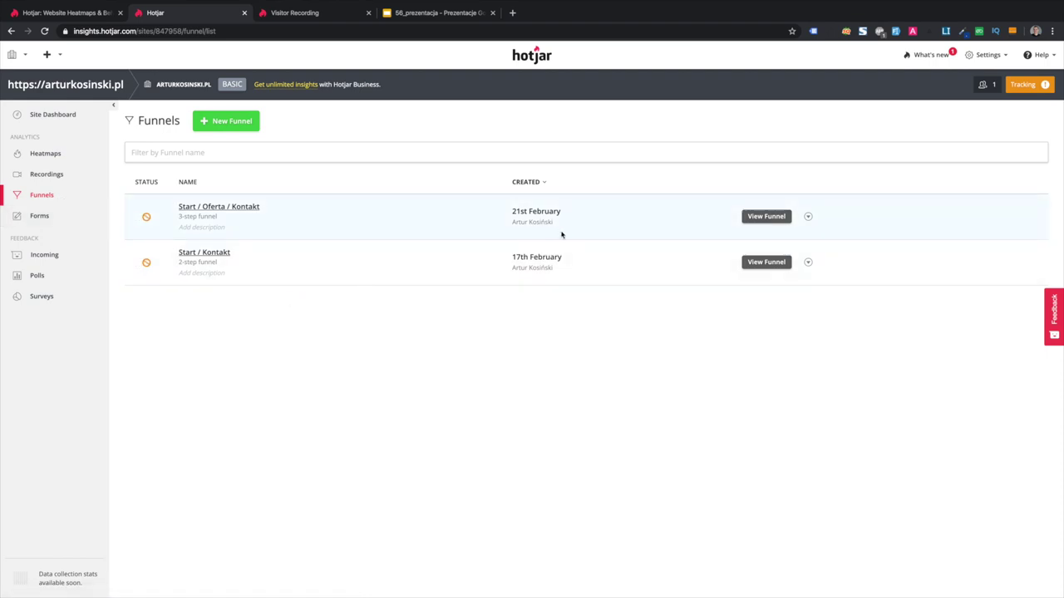
Switch to the 56_prezentacja presentation in Google Slides and start its slideshow from the Heatmap conclusions slide
{"action": "left_click", "coordinate": [441, 15]}
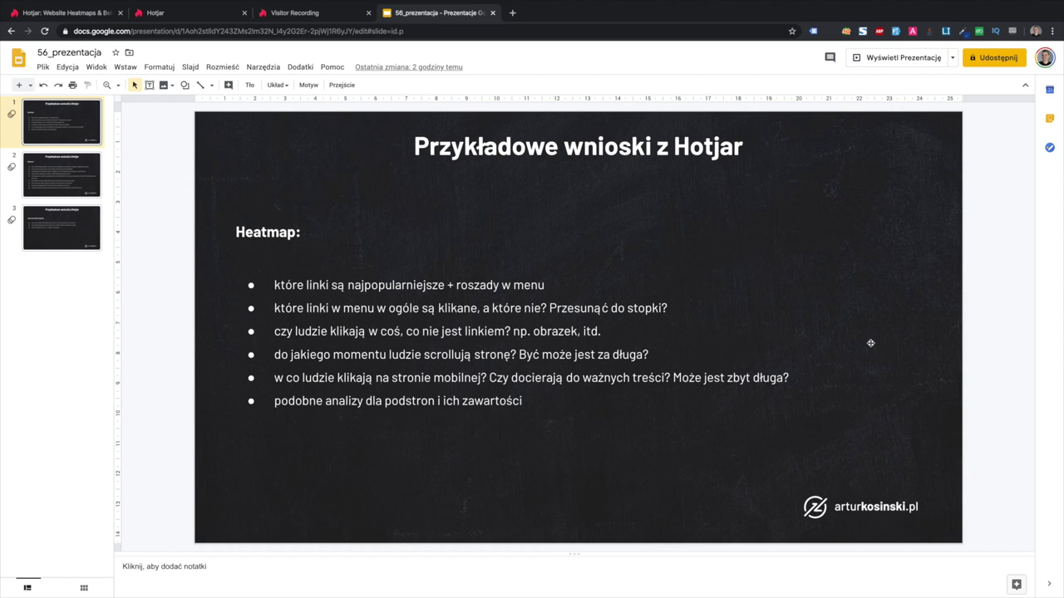
{"action": "left_click", "coordinate": [898, 58]}
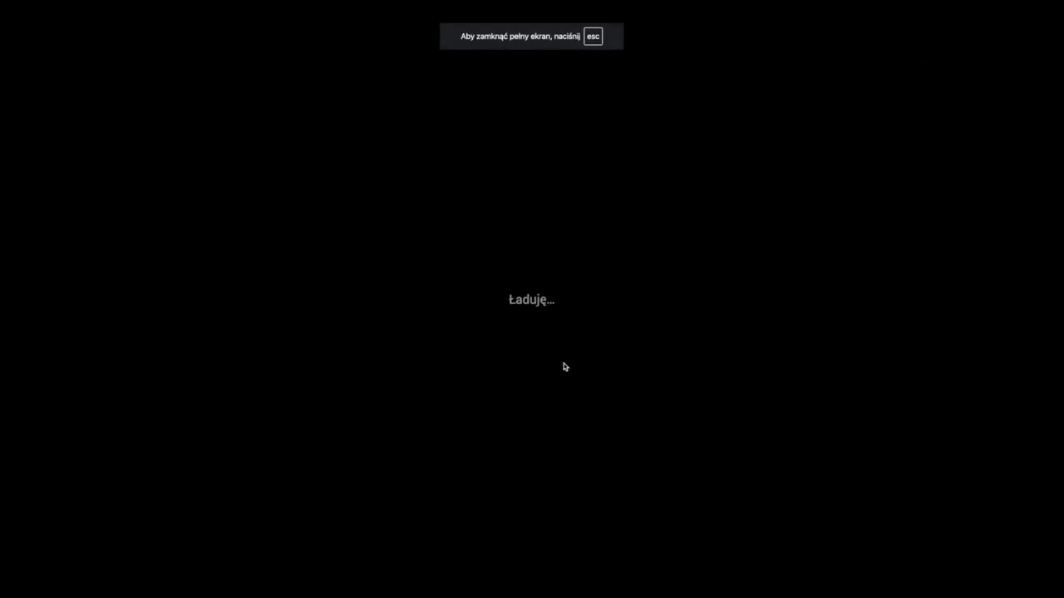